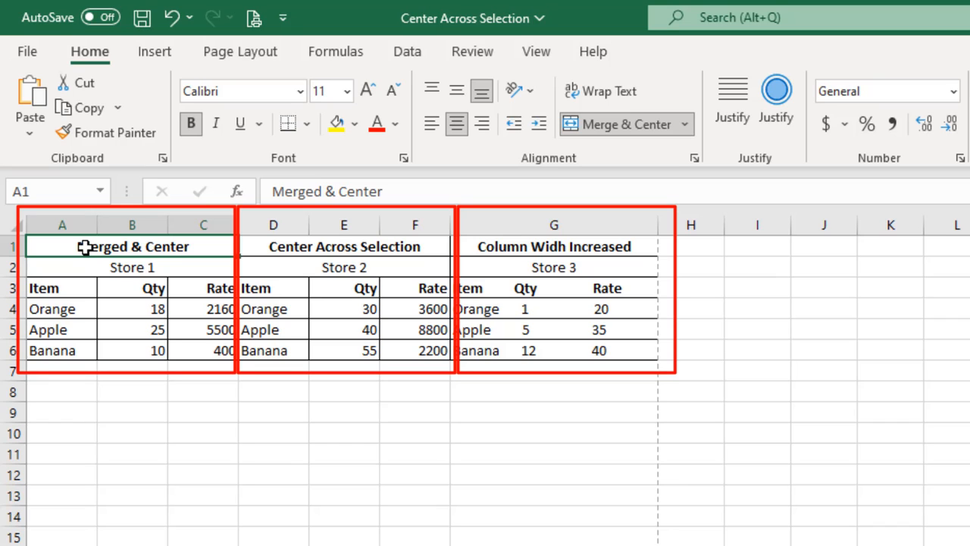
Step: Examine the Merged & Center, Center Across Selection and widened-column tables in rows 1 to 6 one after another
mouse_move(85, 247)
left_mouse_down()
mouse_move(228, 255)
mouse_move(220, 353)
left_mouse_up()
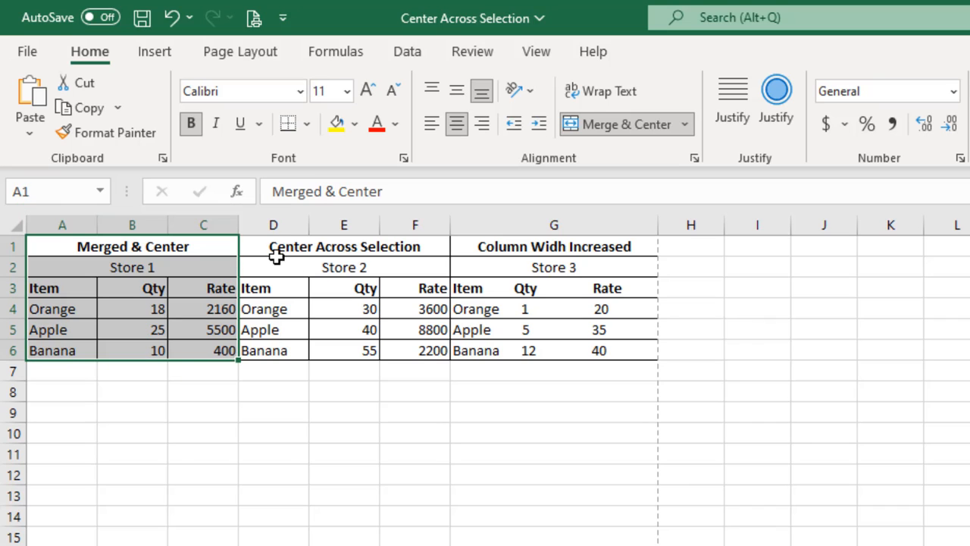
mouse_move(273, 241)
left_mouse_down()
mouse_move(291, 336)
mouse_move(355, 354)
mouse_move(409, 352)
left_mouse_up()
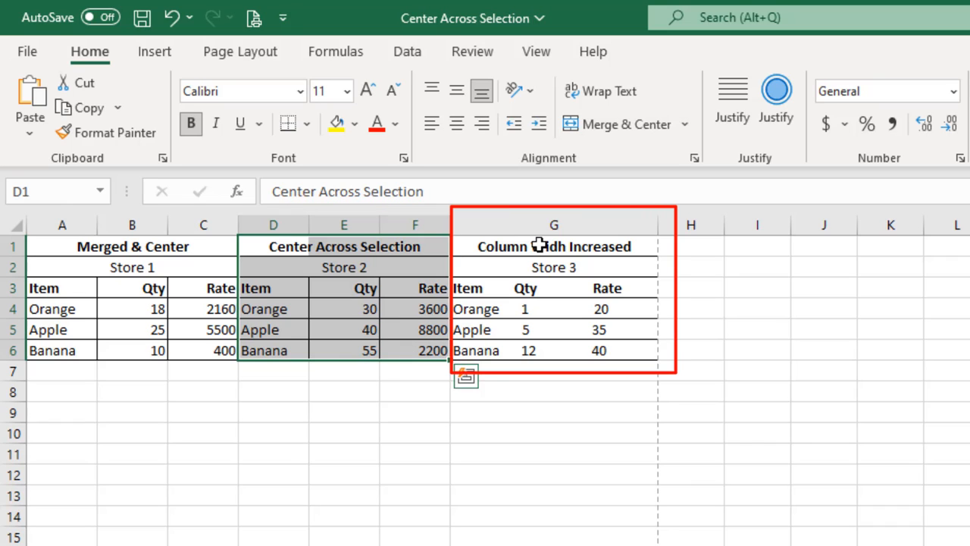
left_click(538, 245)
left_click_drag(538, 245, 544, 351)
left_click(119, 244)
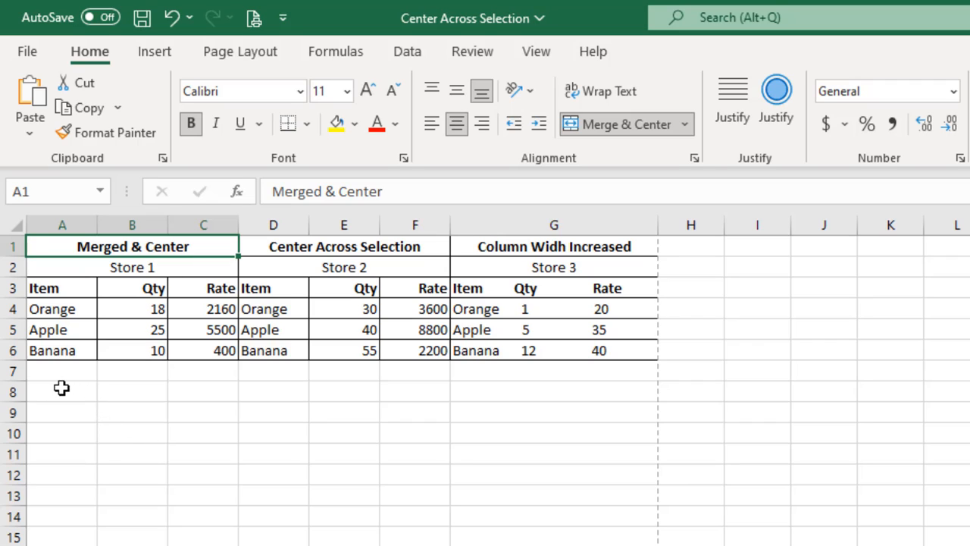
Step: Enter the text "Merged & Center" in cell B8
left_click(136, 394)
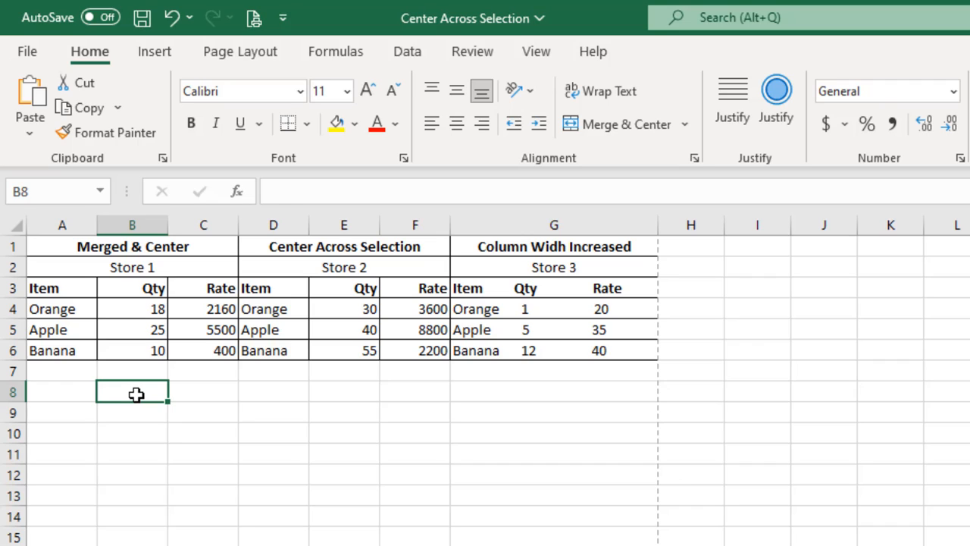
type("Merged")
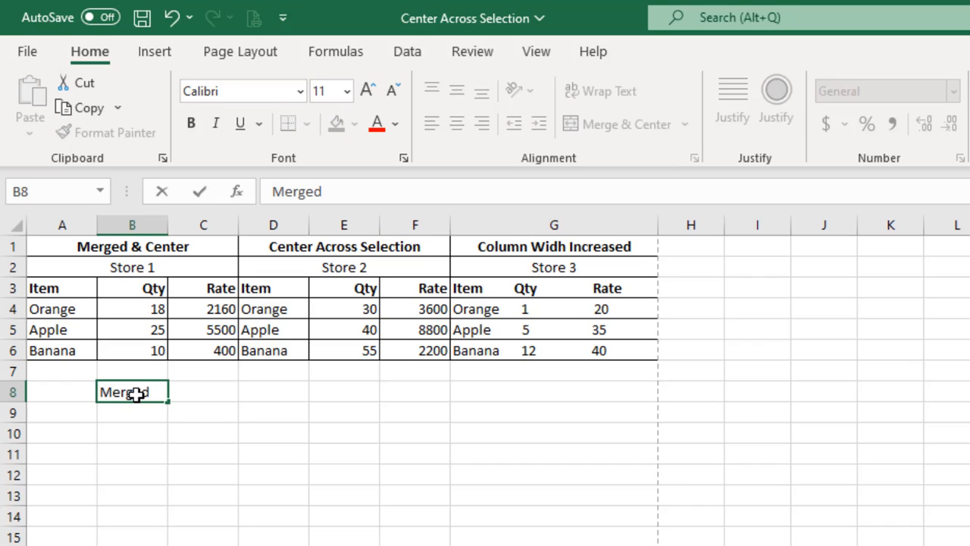
type(" & Center")
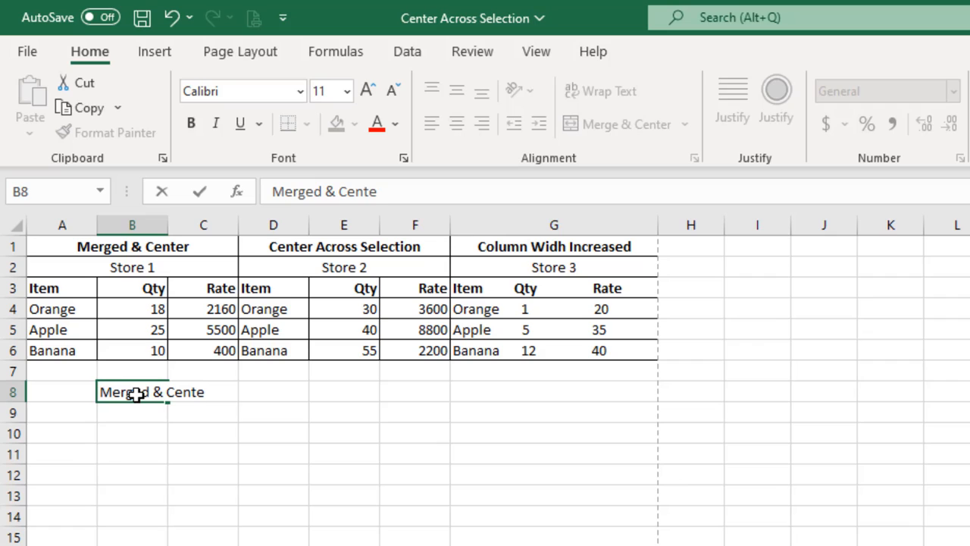
key("Return")
left_click(135, 393)
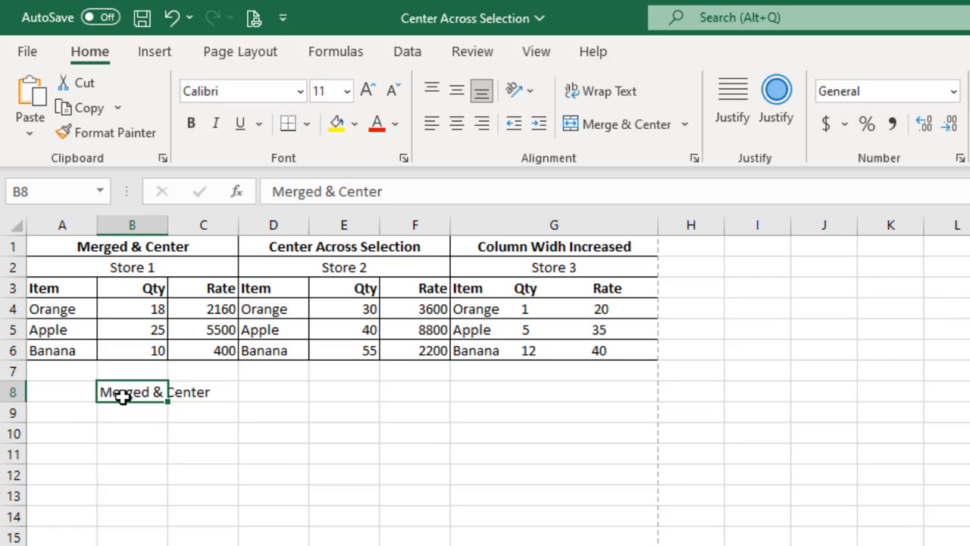
left_click_drag(78, 394, 235, 400)
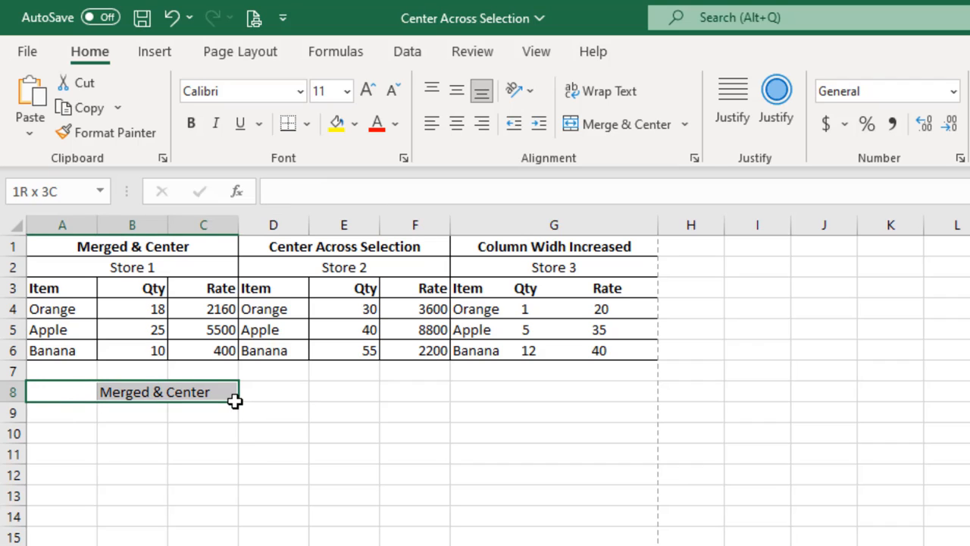
left_click(131, 391)
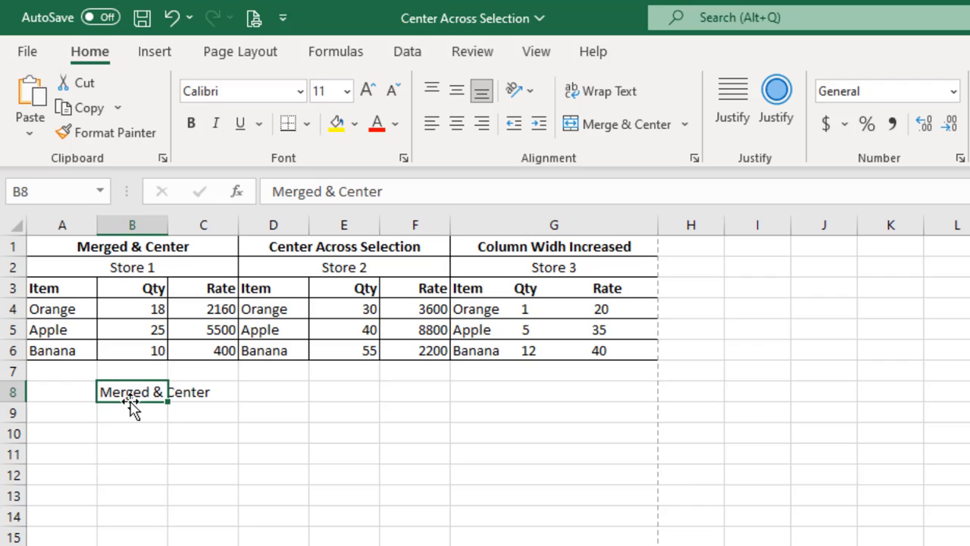
Step: Move the "Merged & Center" text to cell C8, and merge and center cells A8:C8
left_click_drag(128, 400, 73, 392)
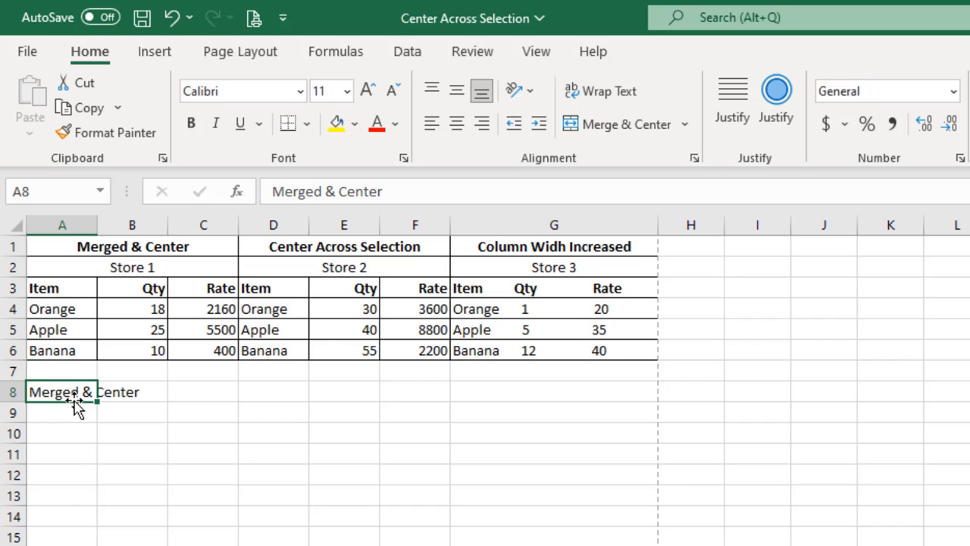
left_click_drag(75, 403, 190, 406)
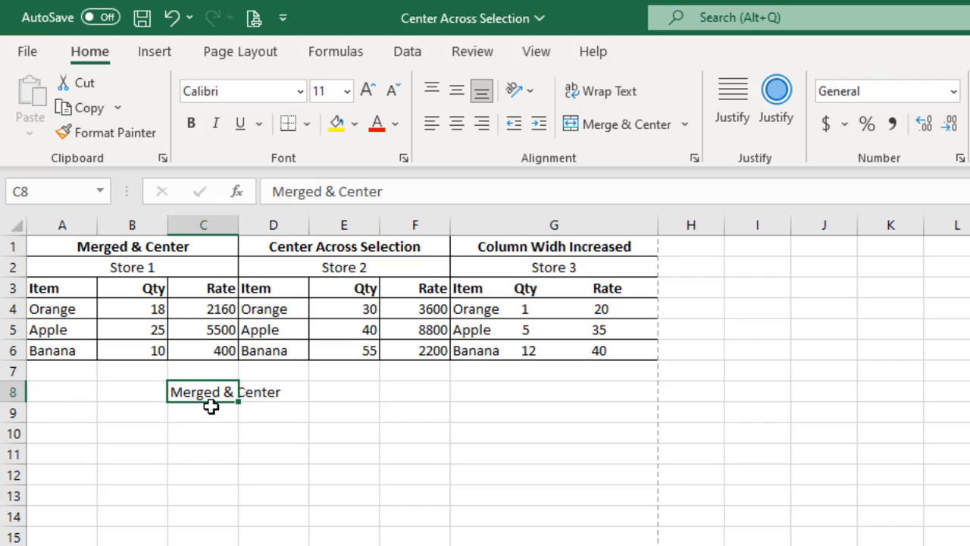
left_click(64, 392)
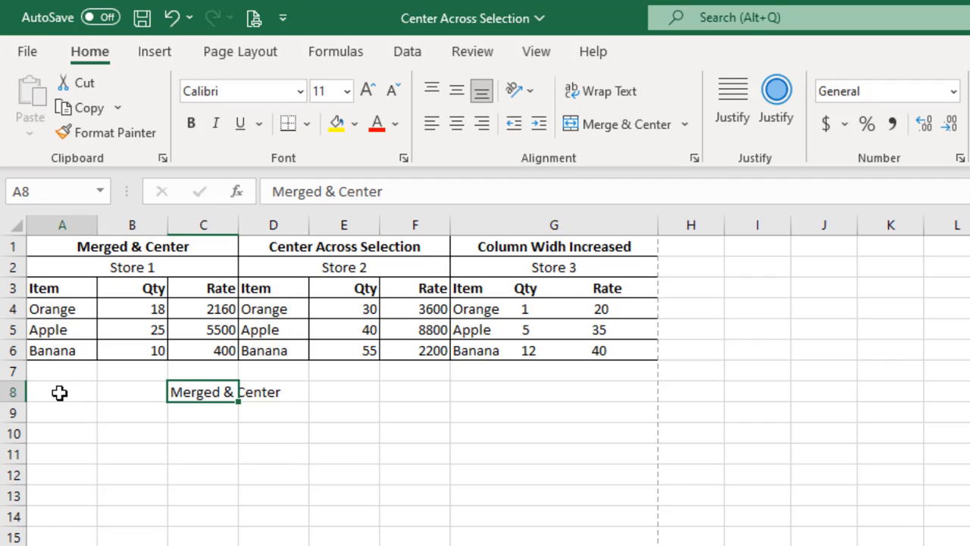
key("shift+Right")
key("shift+Right")
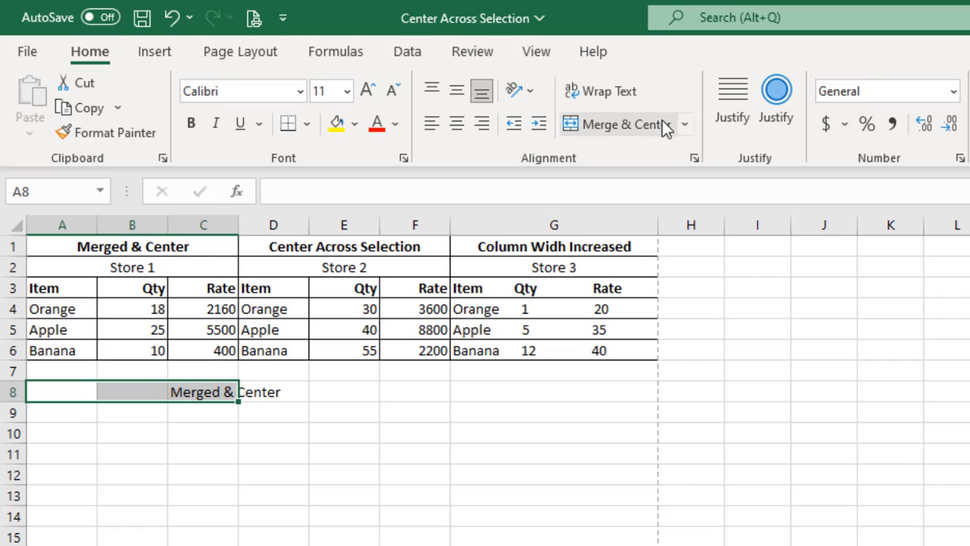
left_click(616, 129)
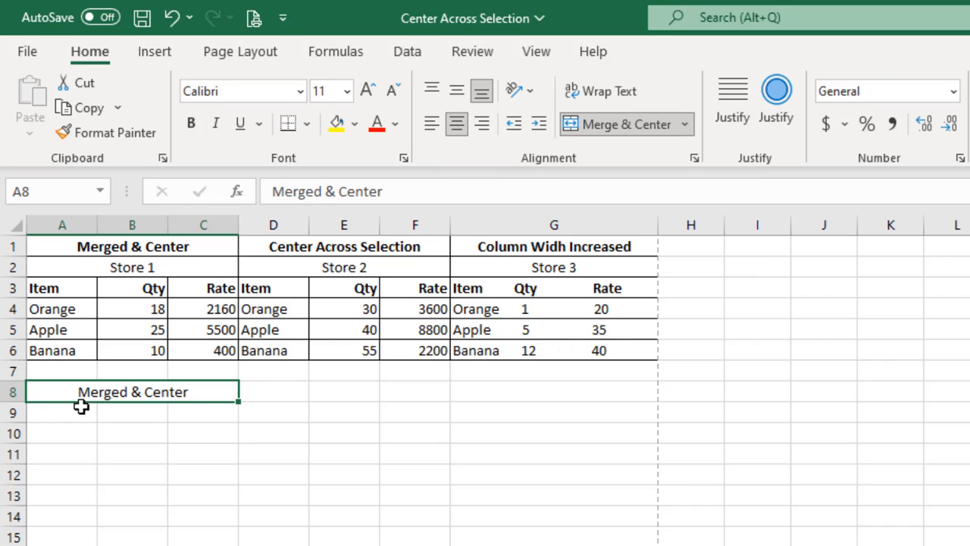
Step: Merge and center cells A9:C9 and enter "Store 1" in the merged cell
left_click_drag(60, 413, 198, 405)
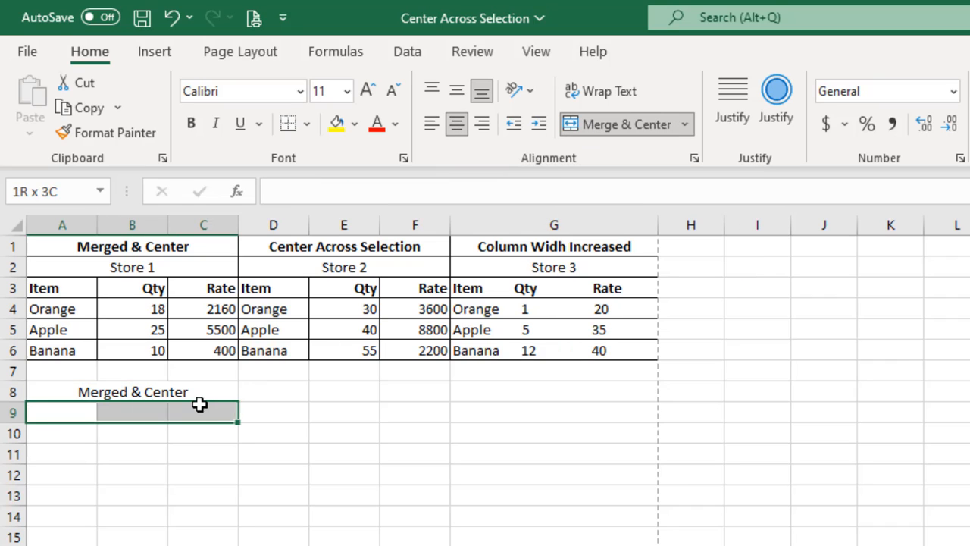
left_click(599, 125)
type("Store 1")
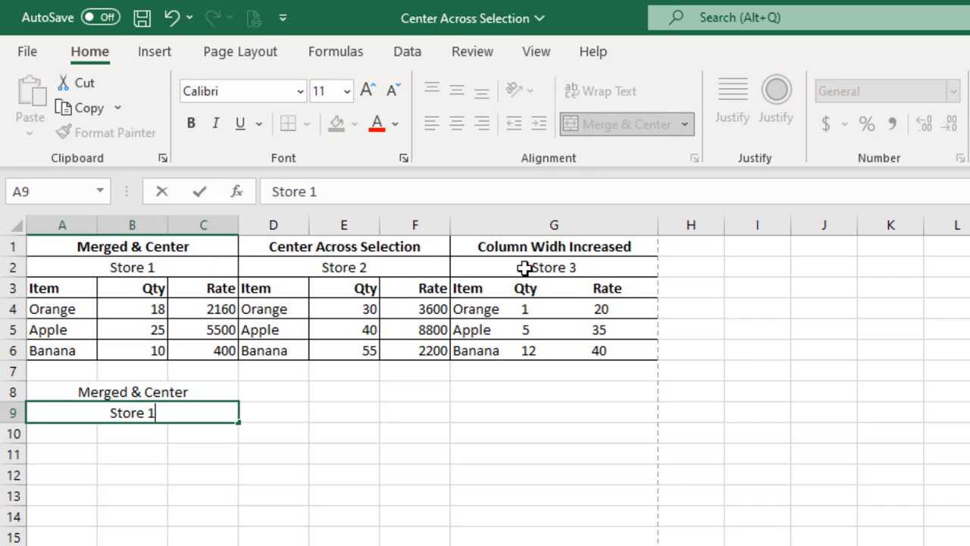
key("Return")
Step: Enter the column headers Item, Qty and Rate in cells A10:C10
type("Item")
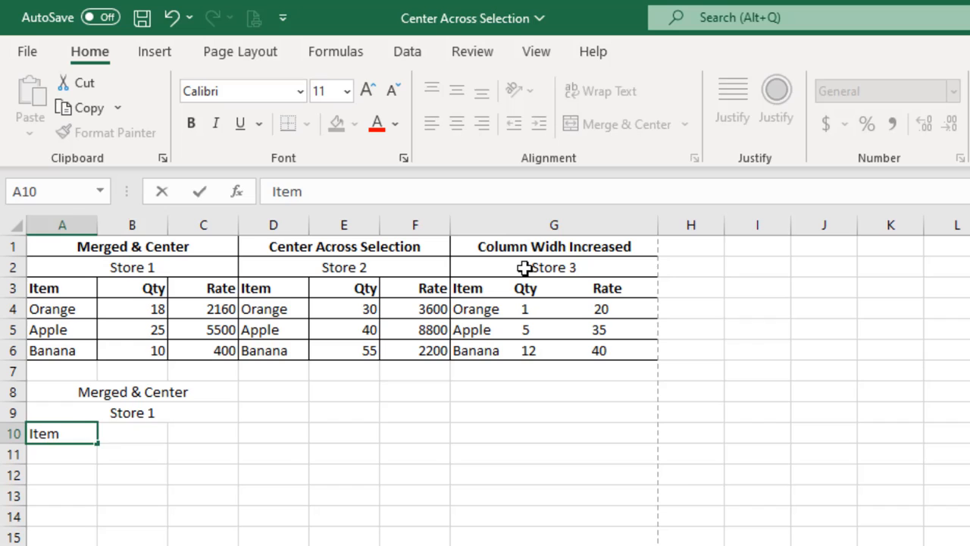
key("Tab")
type("Qty")
key("Tab")
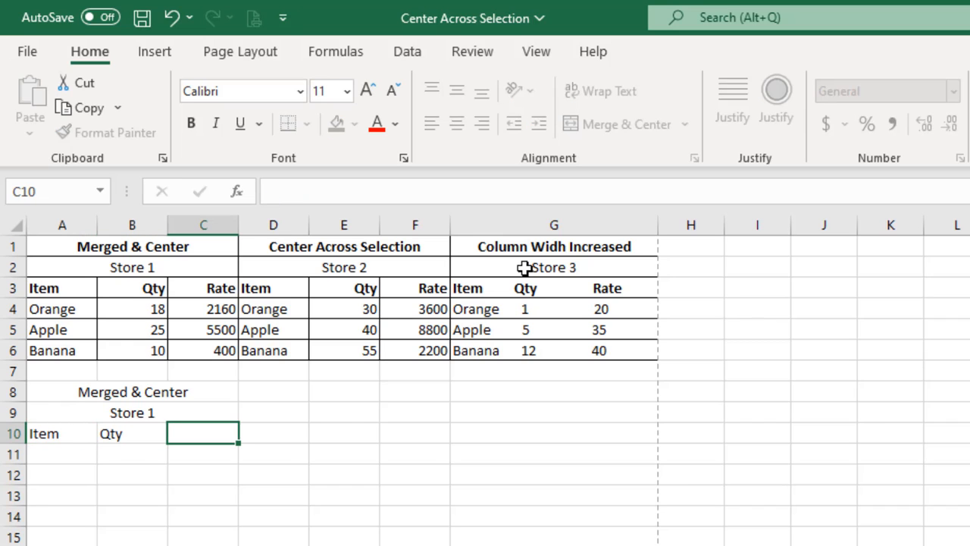
type("Rate")
key("Tab")
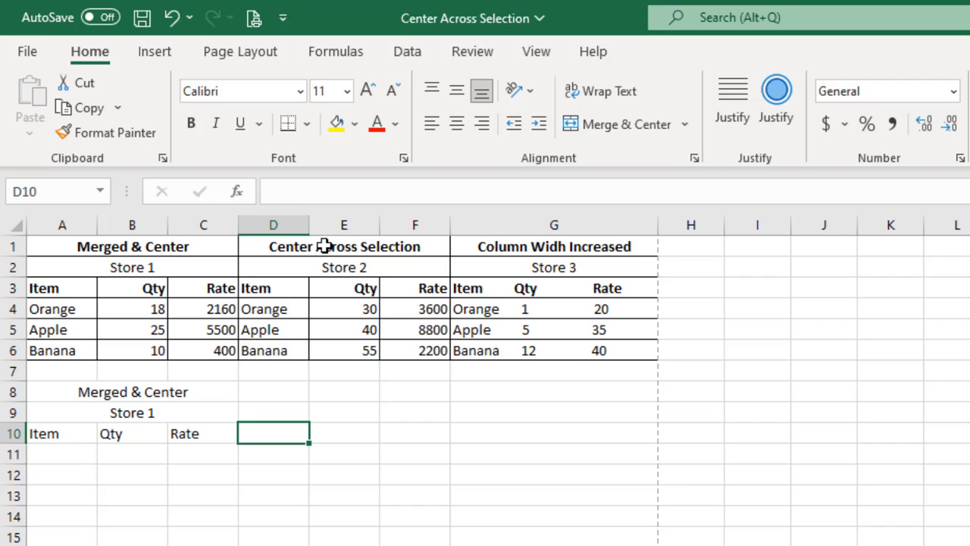
left_click(271, 240)
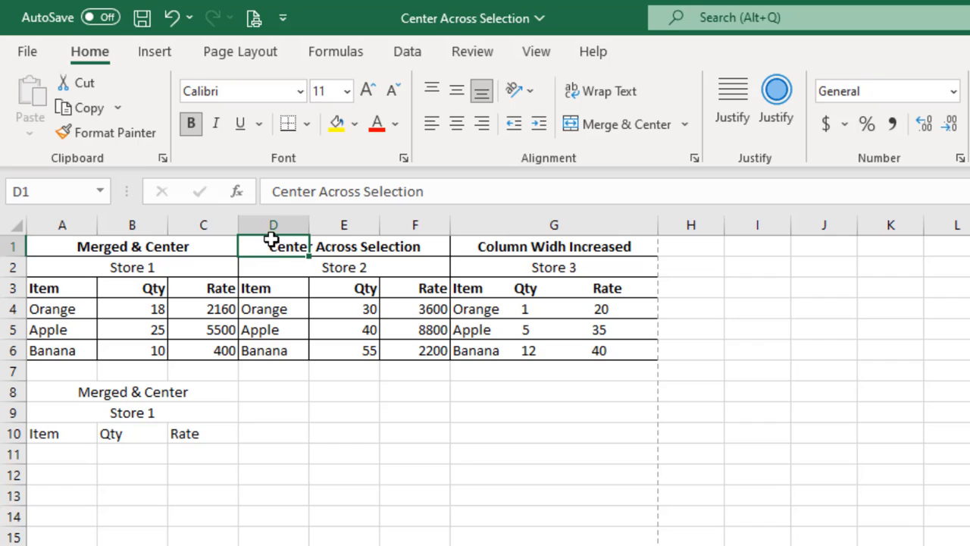
left_click_drag(271, 240, 402, 359)
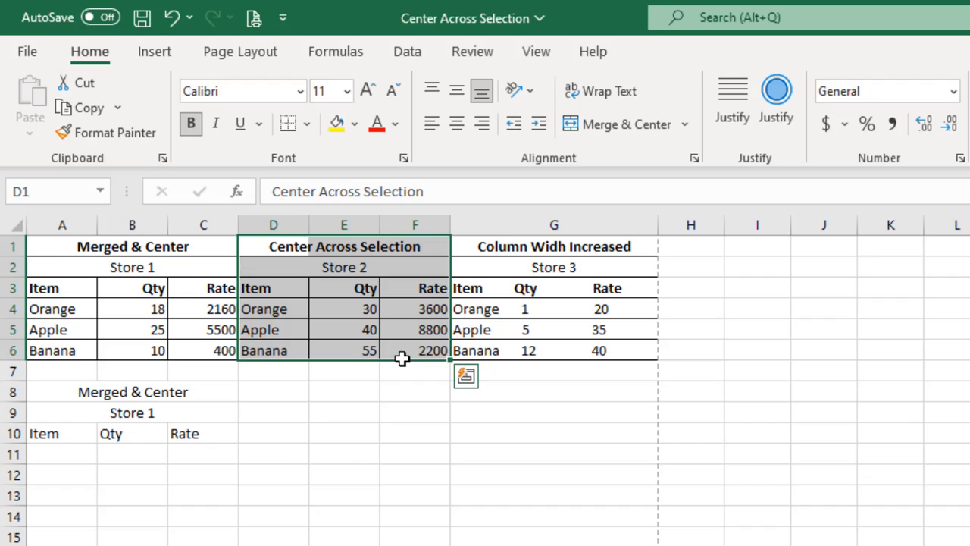
left_click(768, 118)
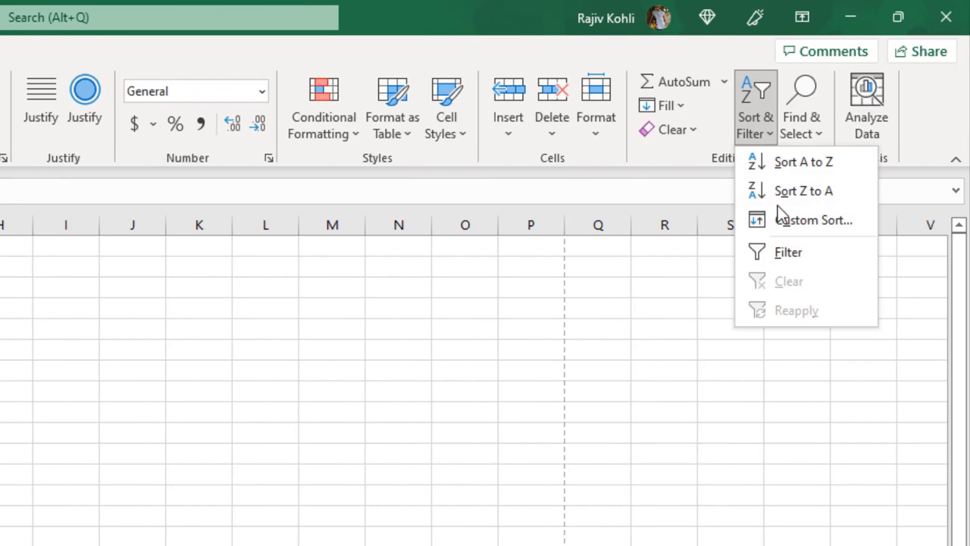
left_click(795, 220)
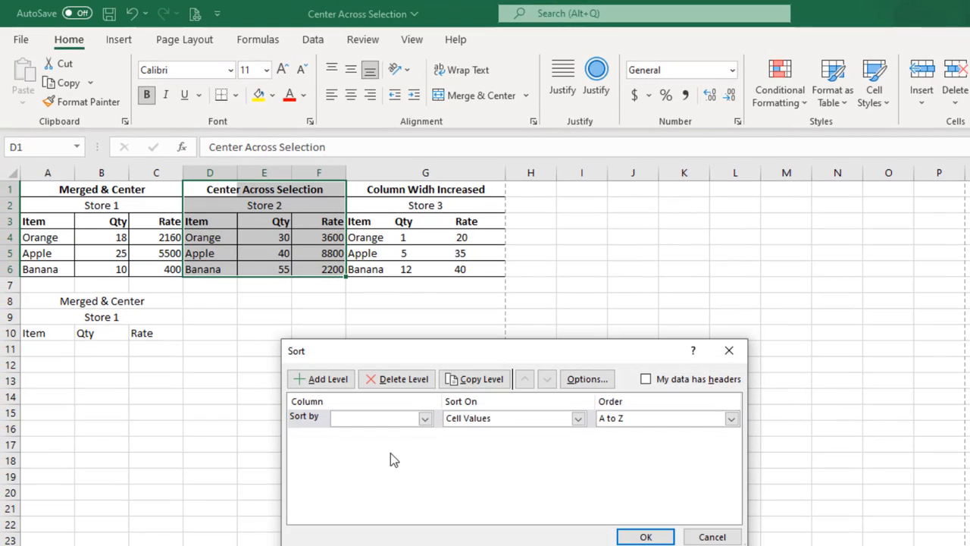
left_click(387, 421)
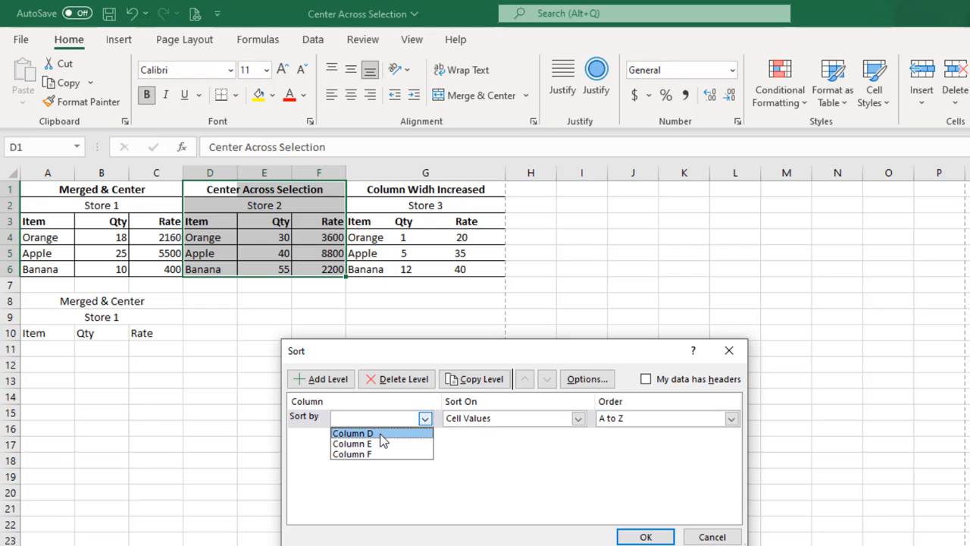
left_click(381, 434)
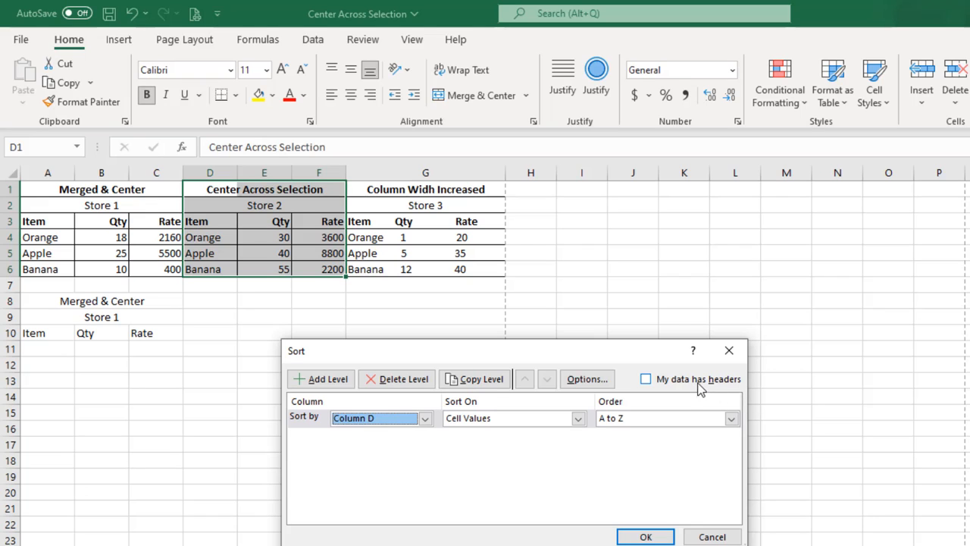
left_click(699, 381)
left_click(377, 420)
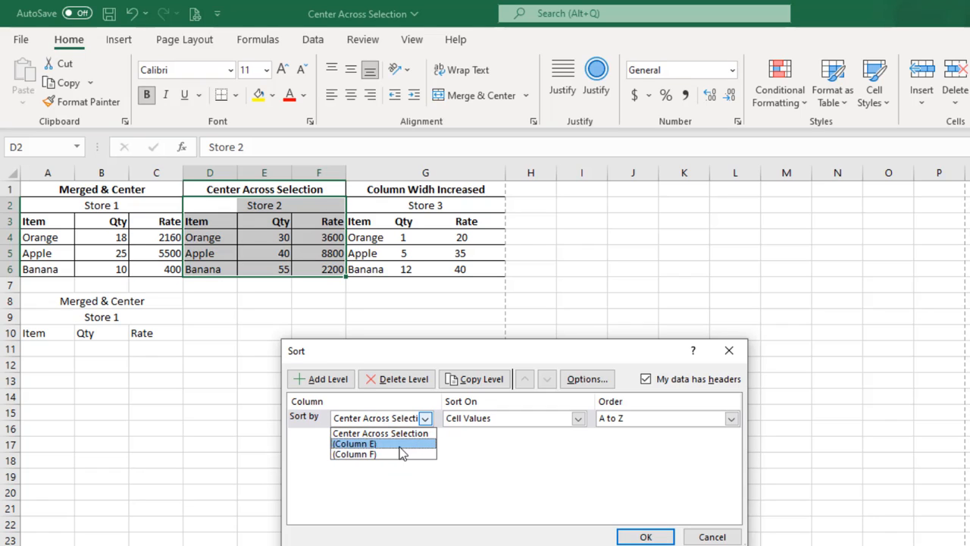
left_click(704, 386)
left_click(712, 537)
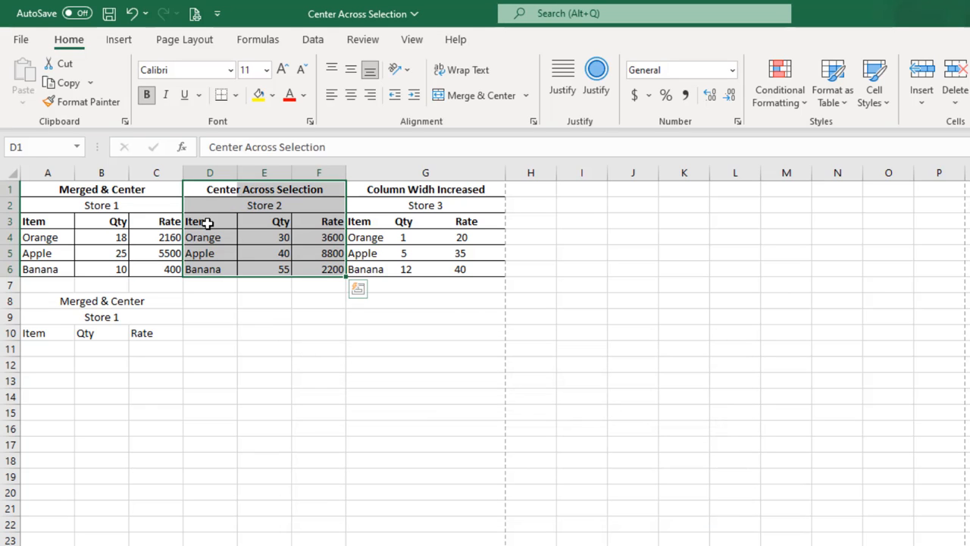
Step: Custom sort the Store 2 table in D3:F6, treating row 3 as headers, by Item on cell values from A to Z
left_click_drag(208, 222, 301, 270)
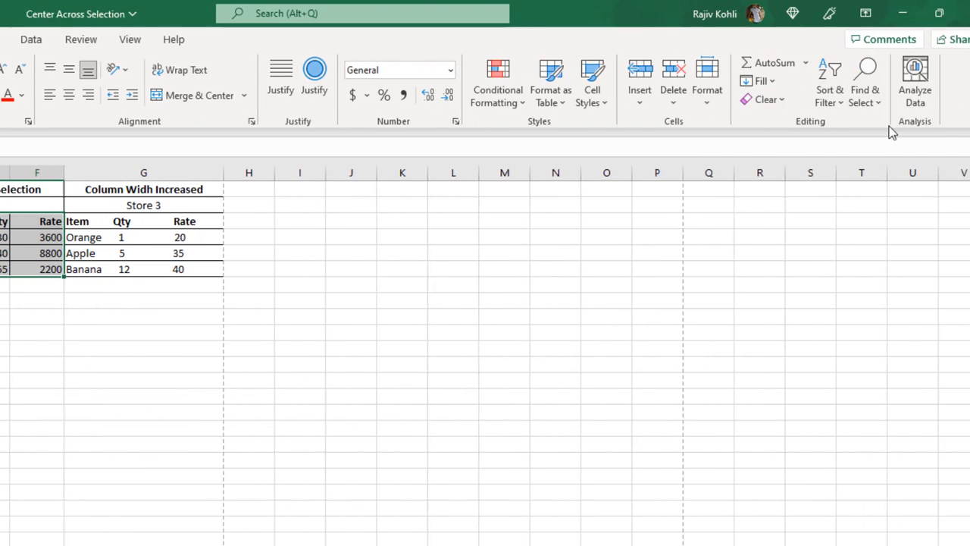
left_click(811, 91)
left_click(824, 172)
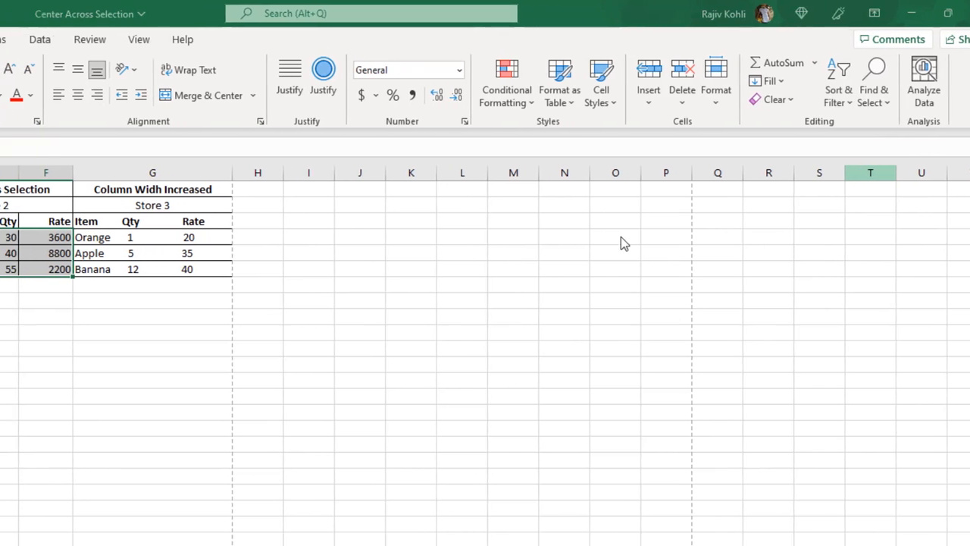
left_click(387, 417)
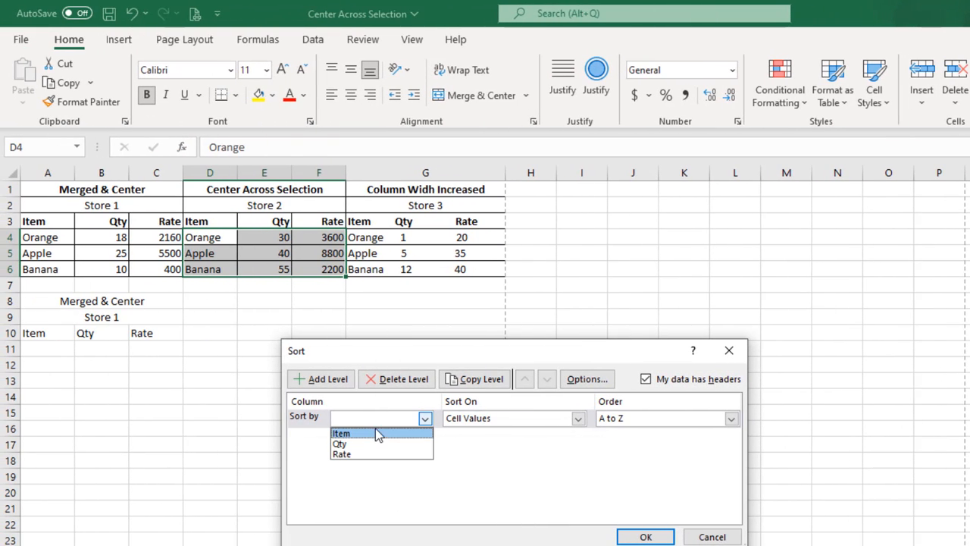
left_click(379, 433)
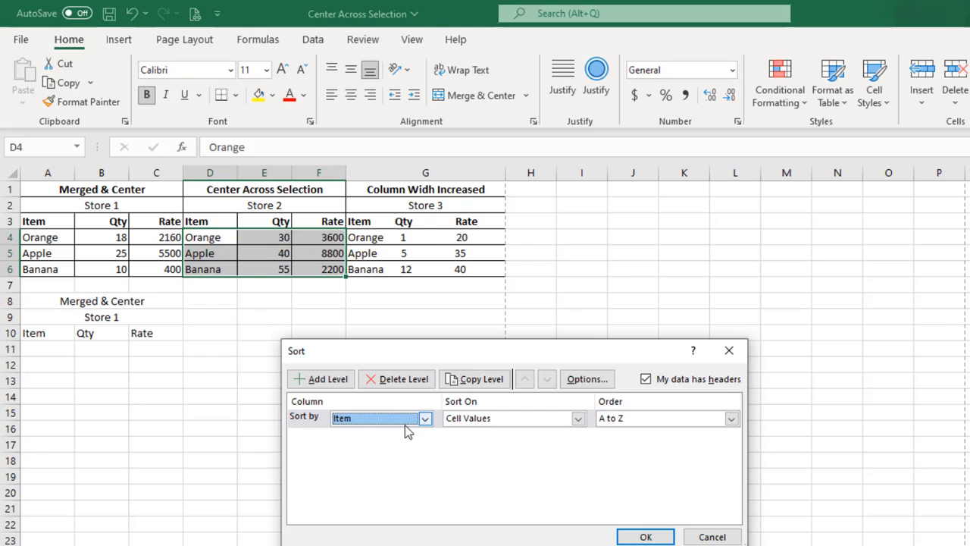
left_click(643, 536)
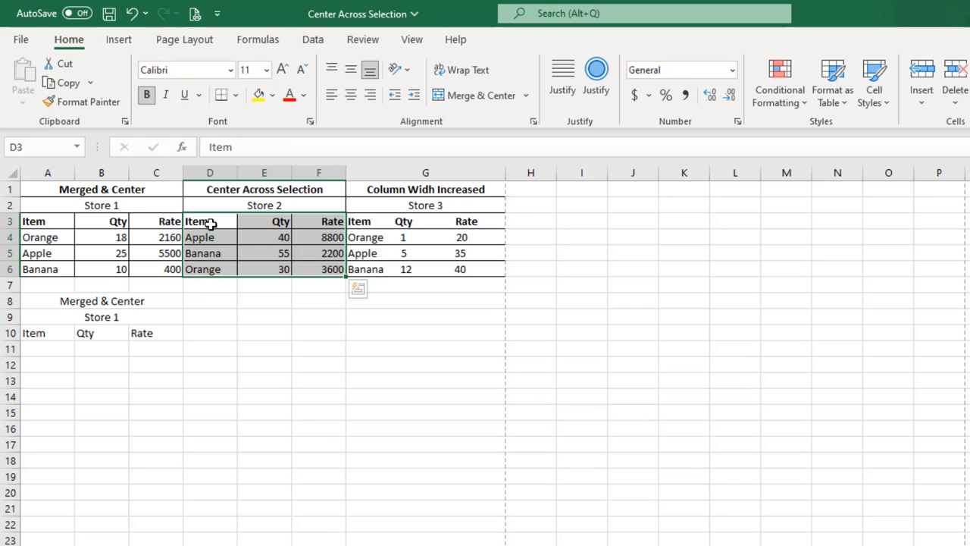
left_click_drag(201, 222, 336, 232)
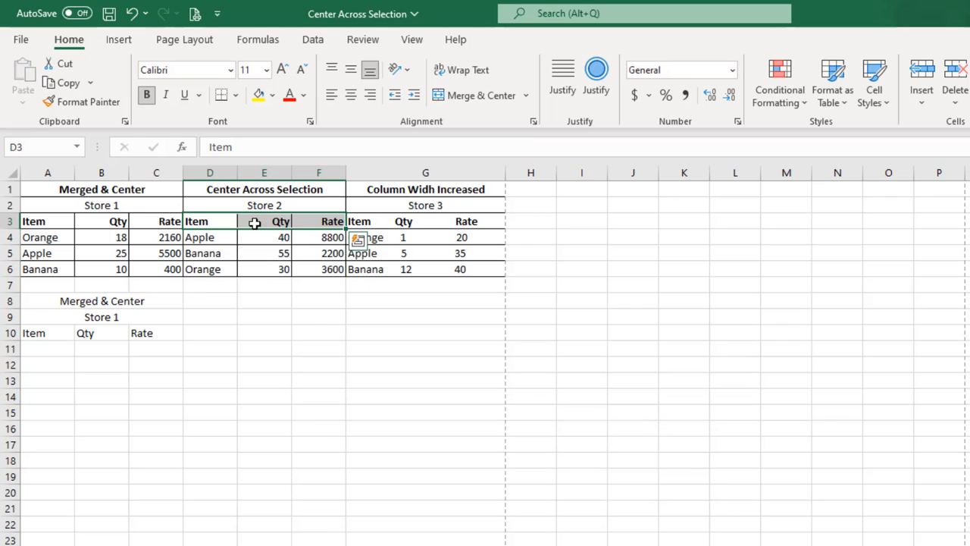
left_click_drag(190, 217, 310, 220)
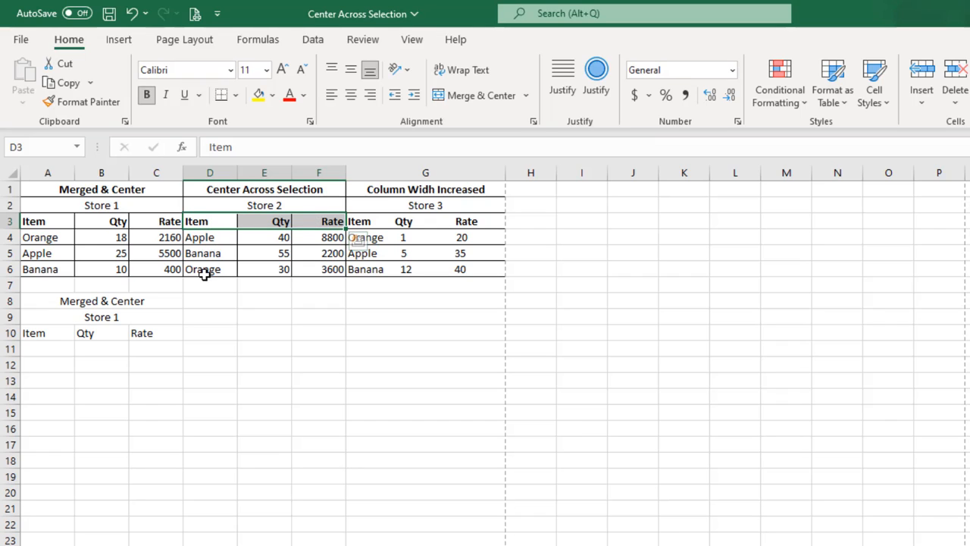
left_click(76, 188)
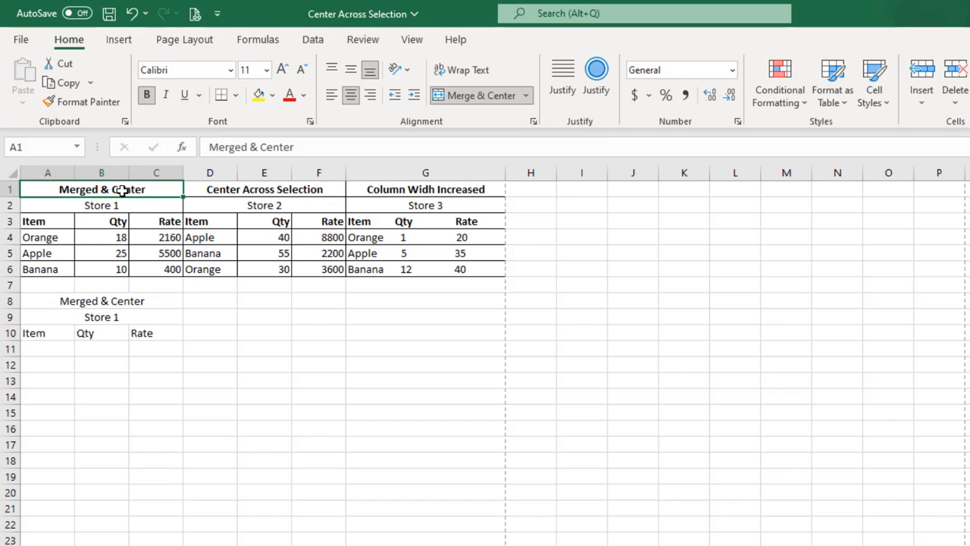
left_click_drag(61, 224, 120, 232)
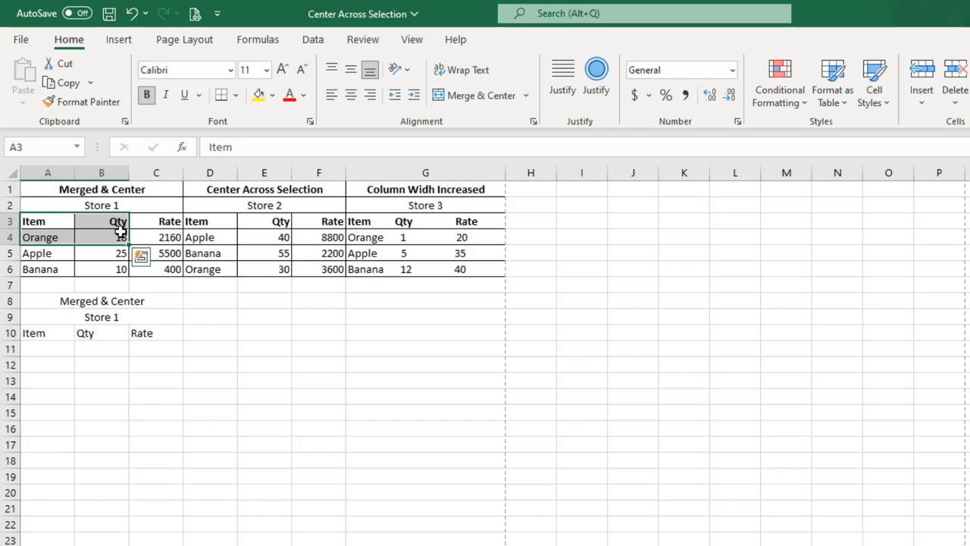
Step: Try to custom sort the merged-title Store 1 table in A1:C6 without headers, by Column A on cell values from A to Z
left_click(112, 222)
left_click_drag(78, 194, 78, 258)
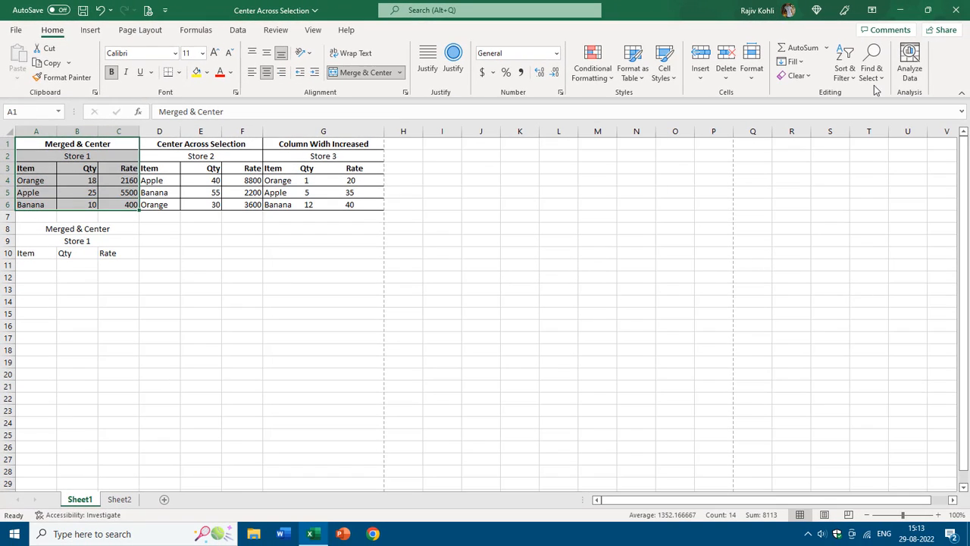
left_click(846, 72)
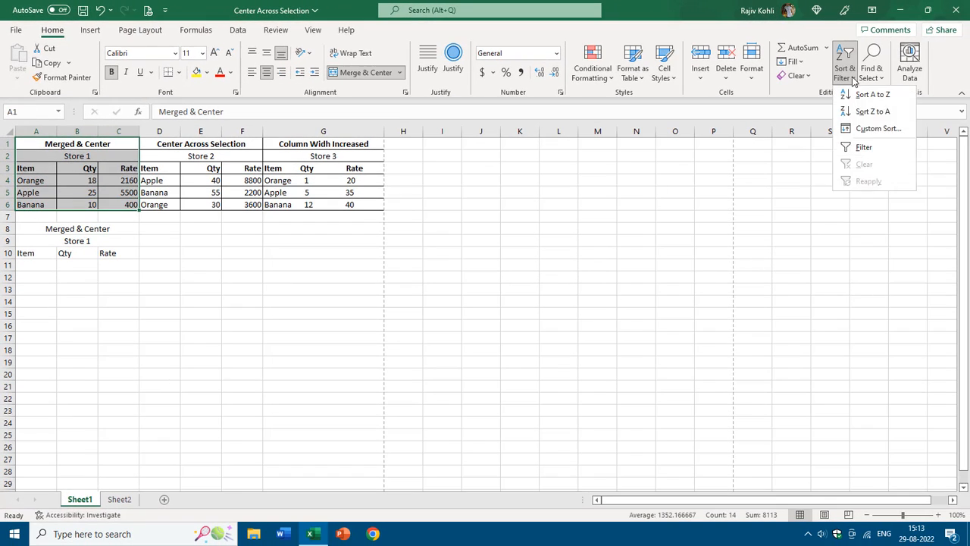
left_click(874, 128)
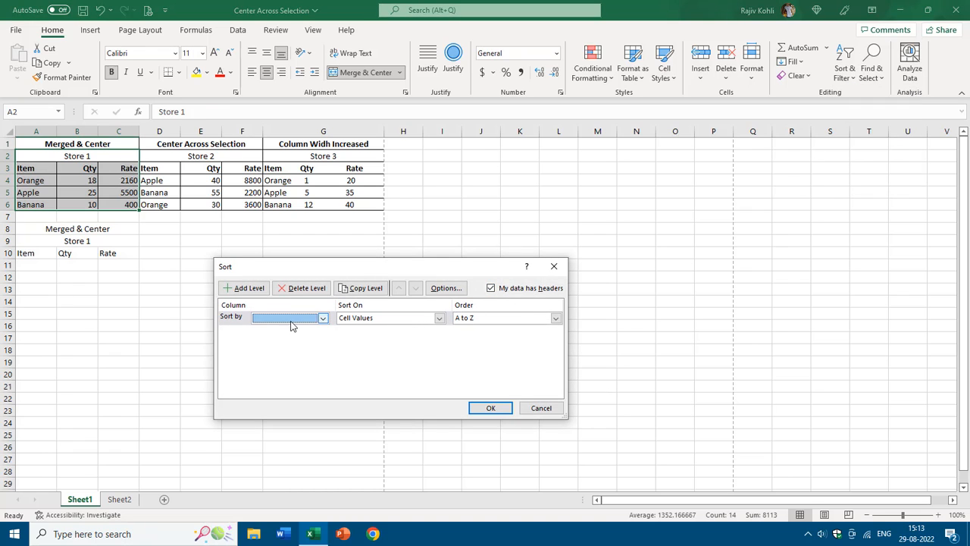
left_click(323, 318)
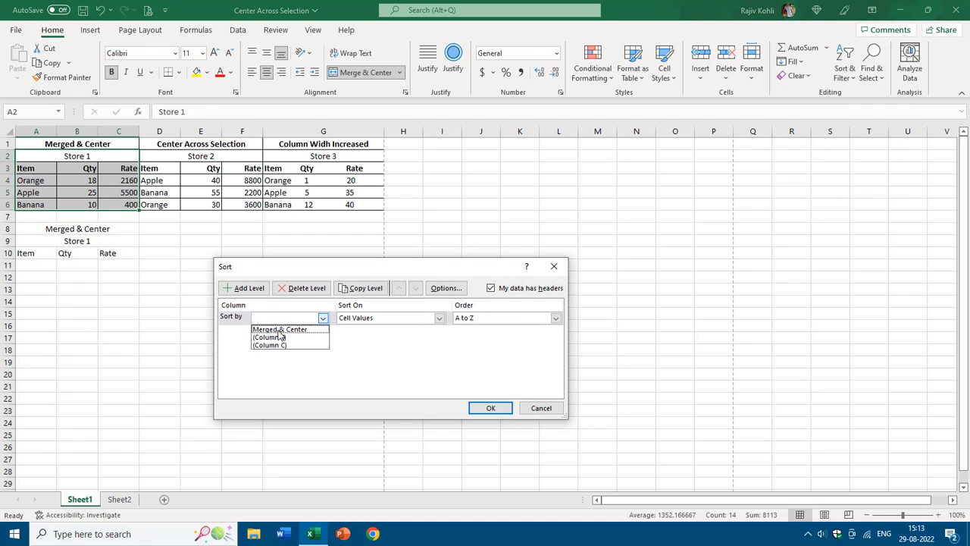
key("Escape")
left_click(500, 293)
left_click(287, 319)
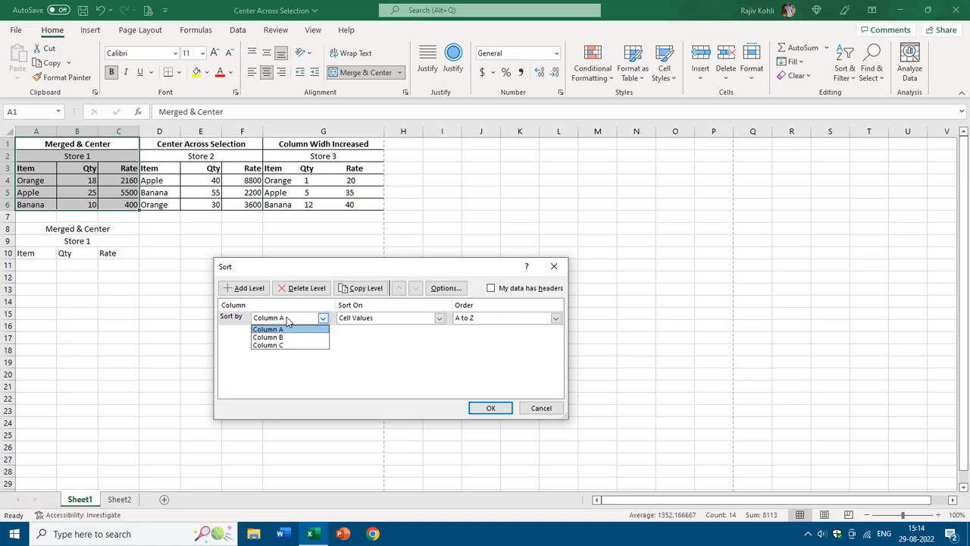
left_click(285, 329)
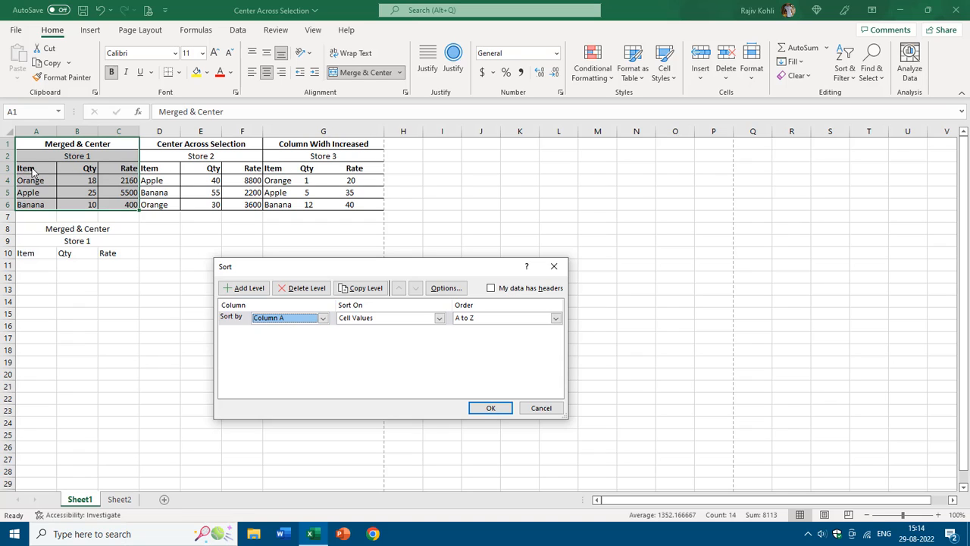
left_click(489, 408)
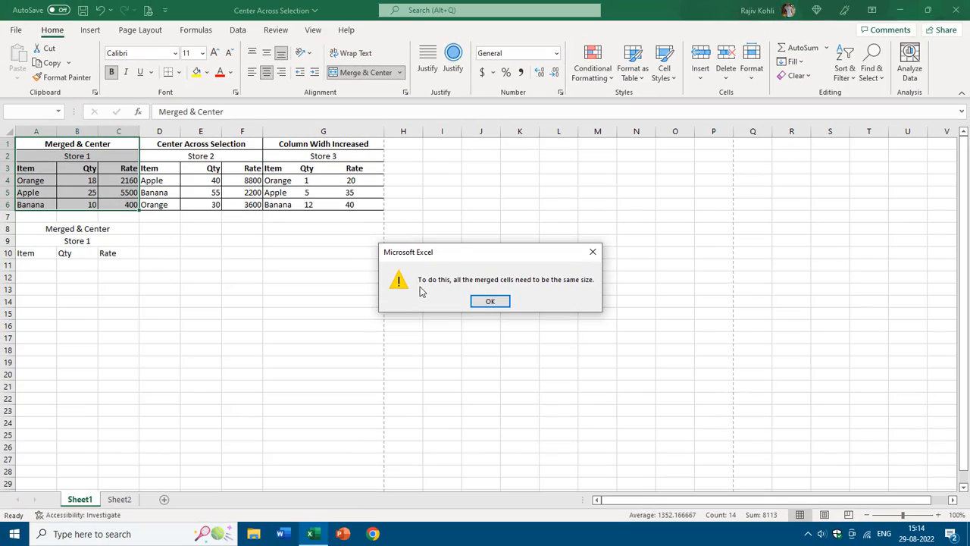
key("Return")
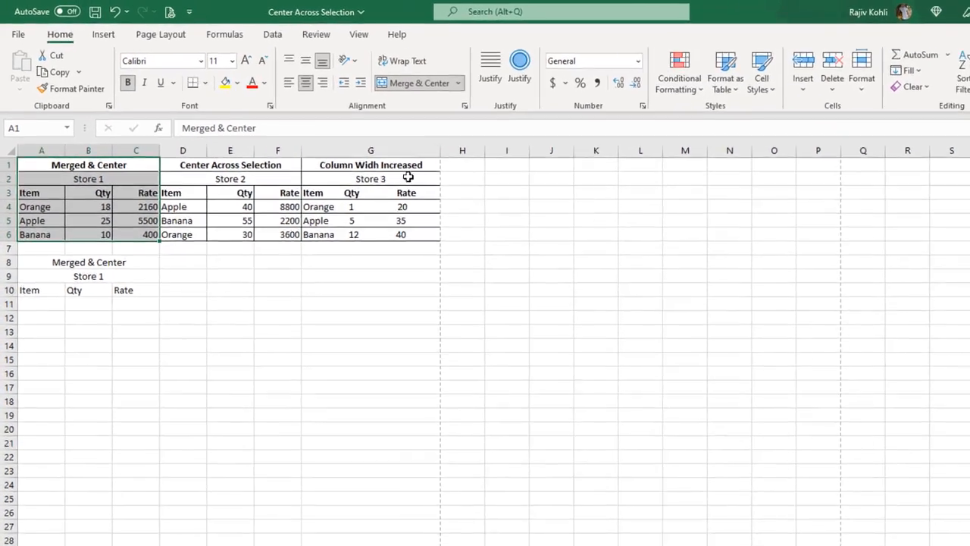
Step: Examine the horizontal text alignment options in the Format Cells settings, including Center Across Selection
left_click(360, 194)
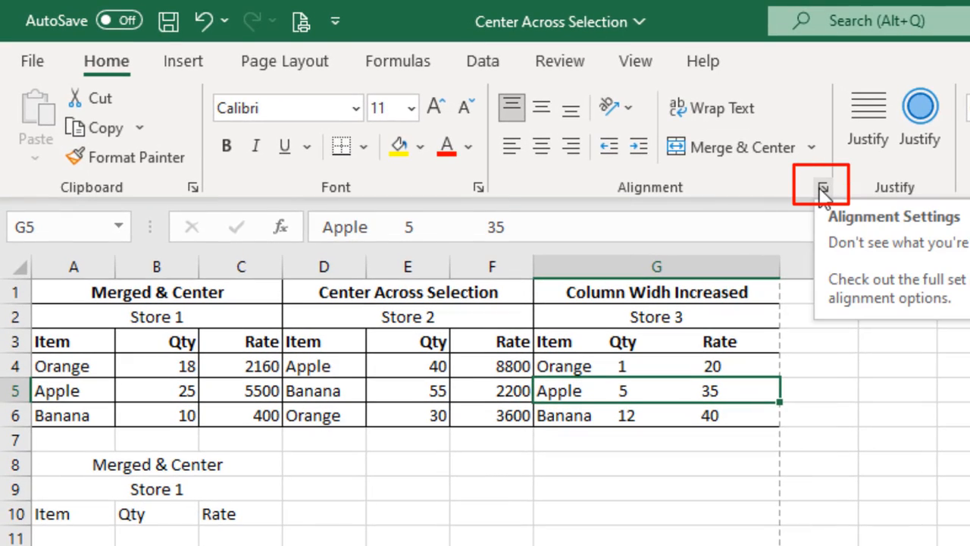
left_click(823, 190)
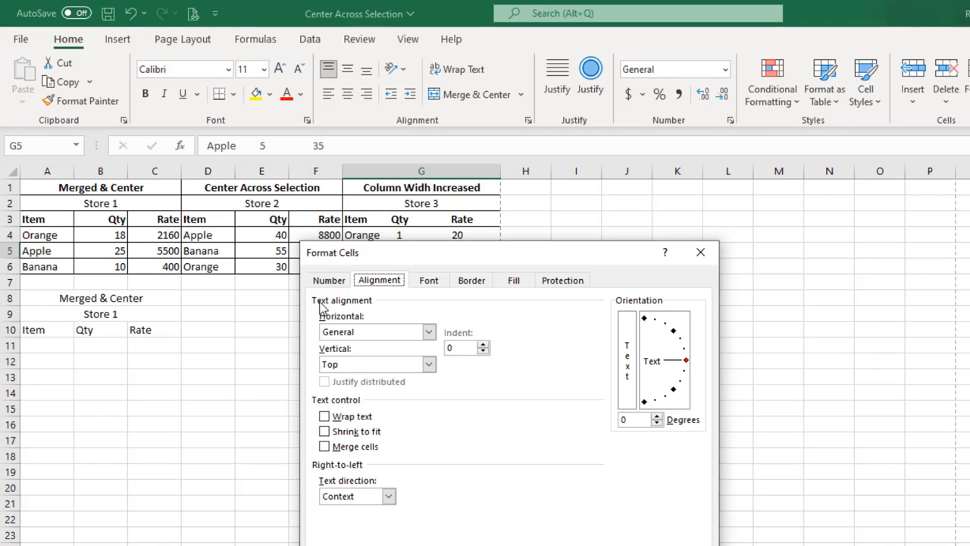
left_click(347, 335)
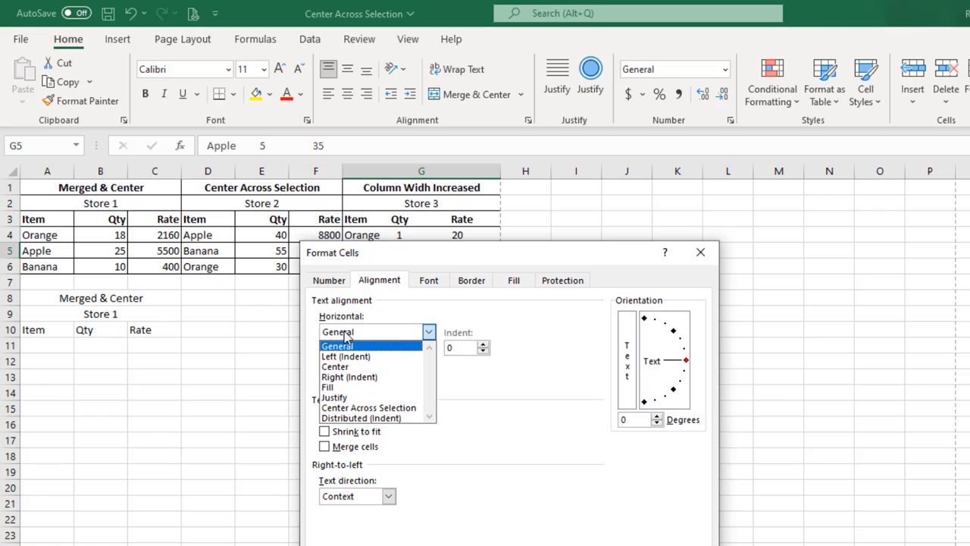
left_click(369, 408)
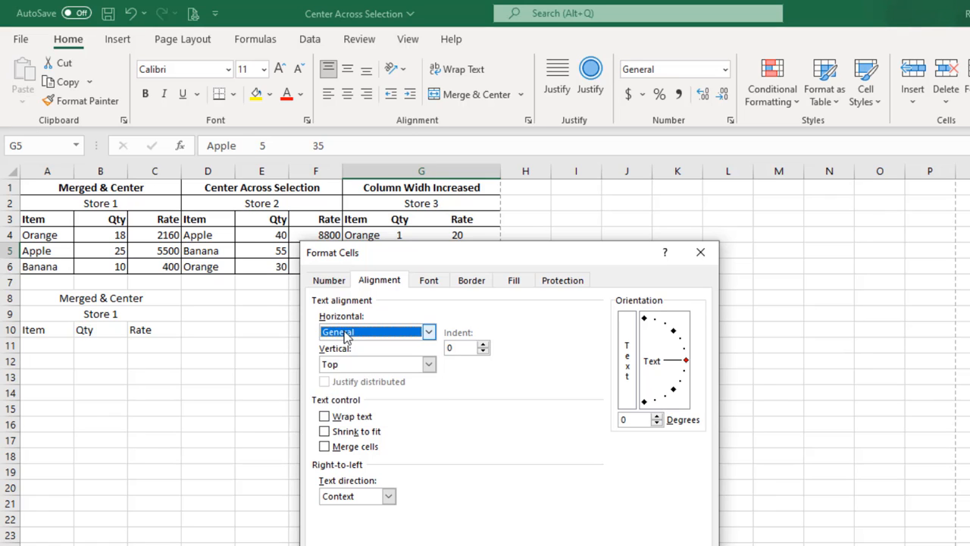
key("Return")
Step: Enter the title "Center Across Selection" in cell D8
left_click(209, 302)
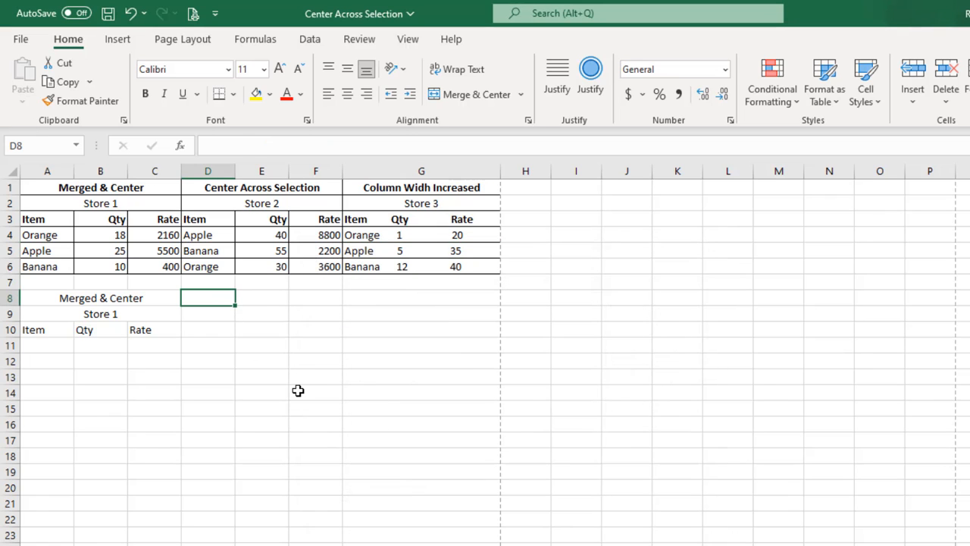
type("Center Ac")
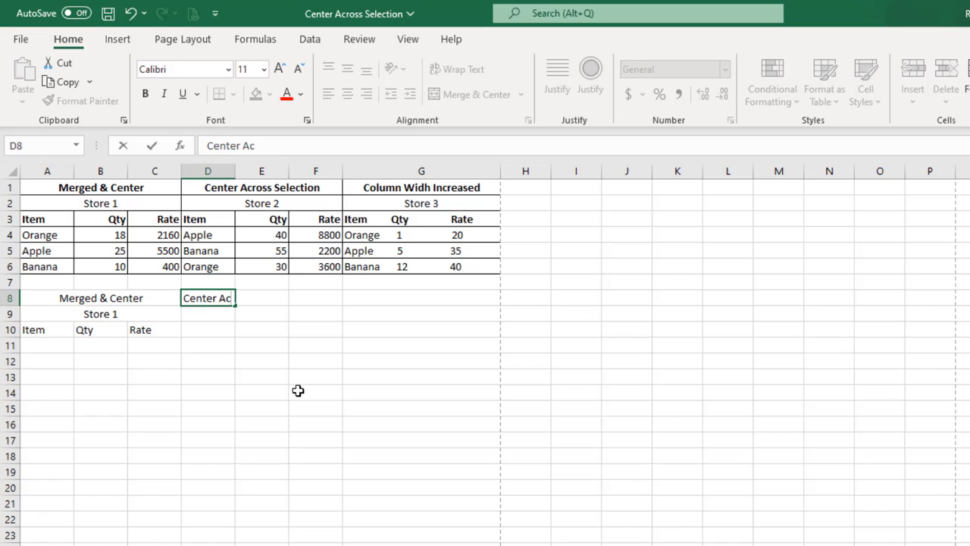
type("ross Selection")
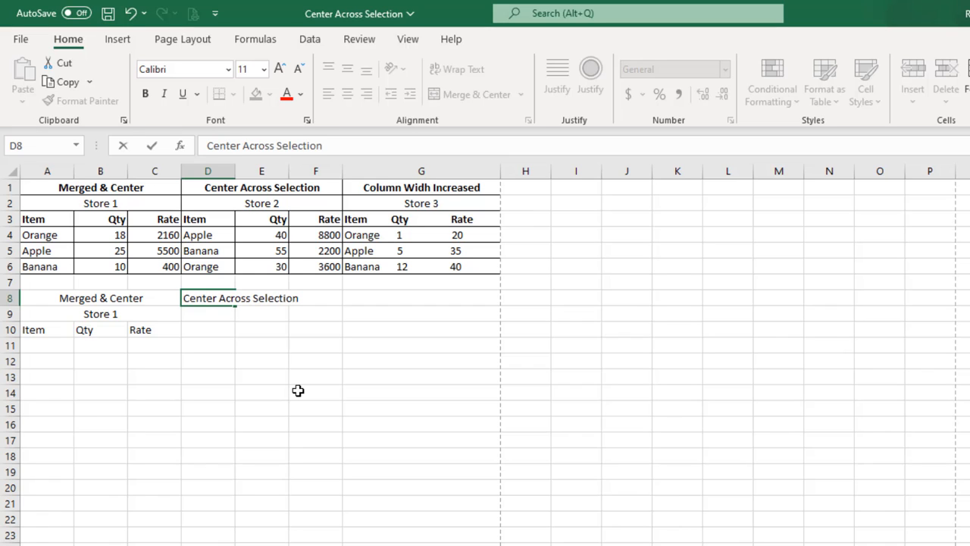
key("Return")
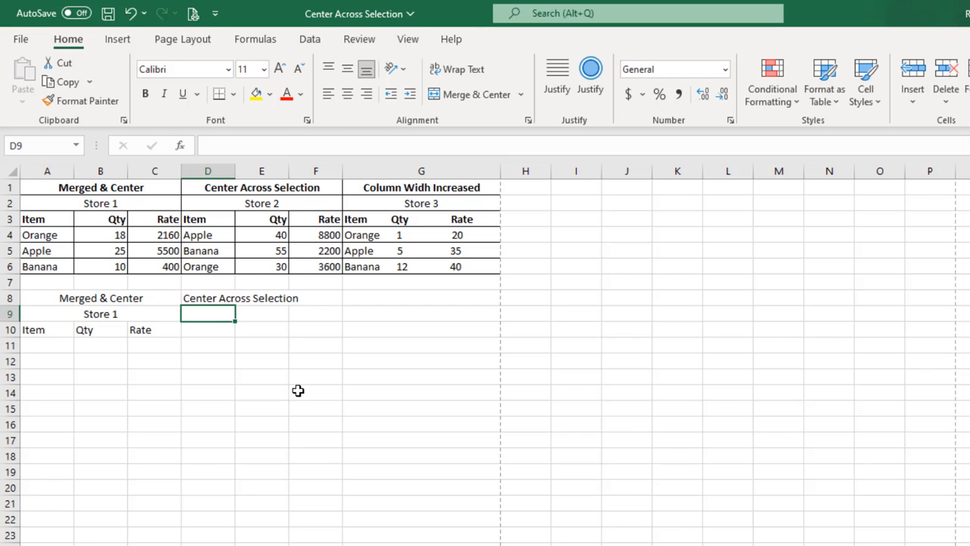
Step: Set the horizontal text alignment of cells D8:F8 to Center Across Selection
left_click(209, 295)
left_click_drag(209, 295, 312, 298)
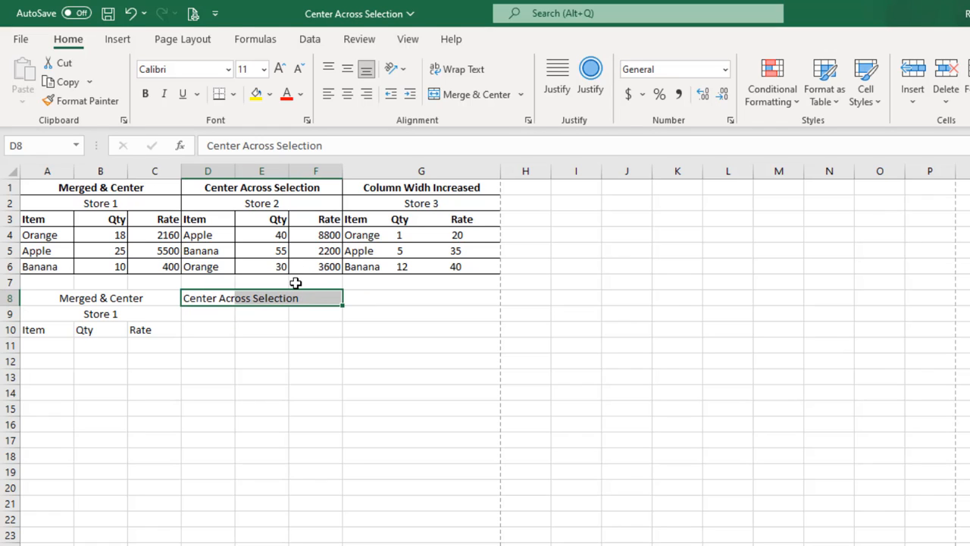
left_click(528, 120)
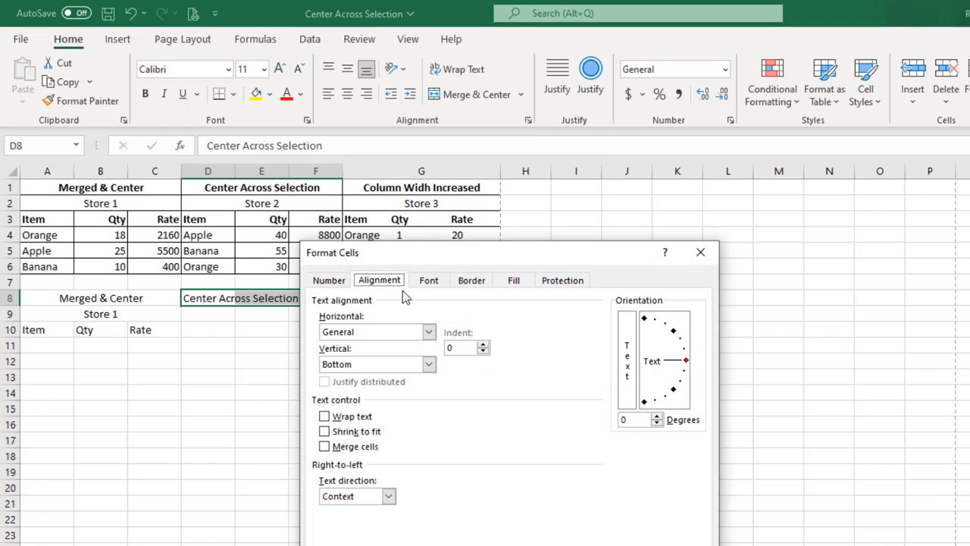
left_click(353, 334)
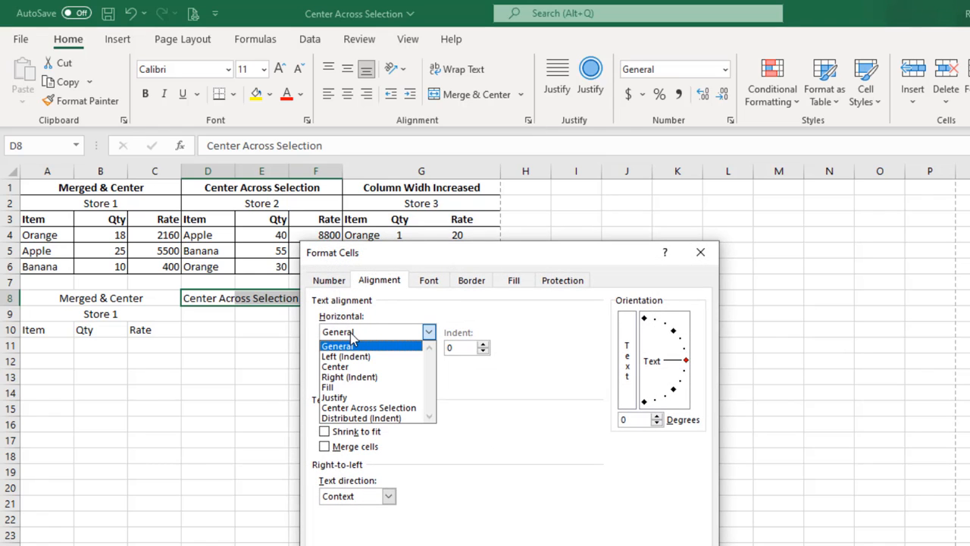
left_click(353, 408)
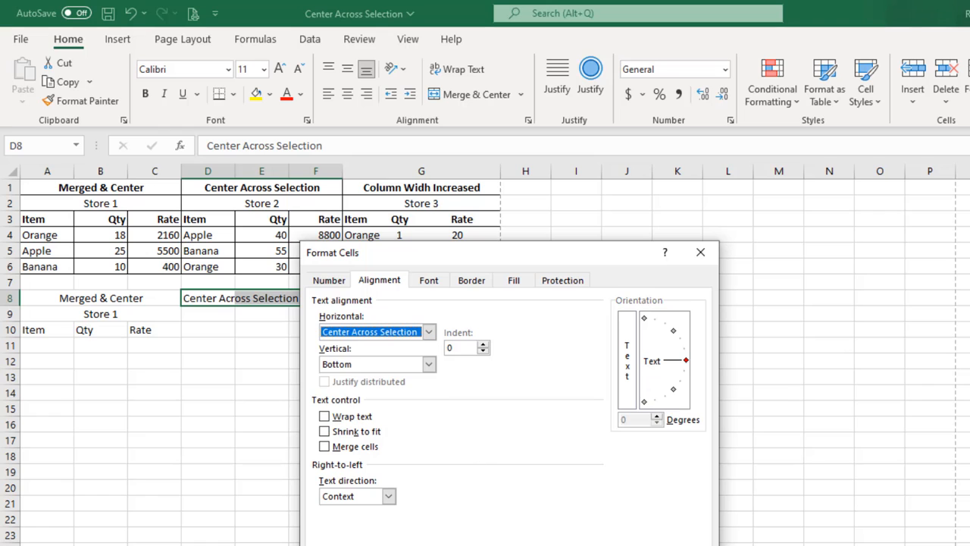
key("Return")
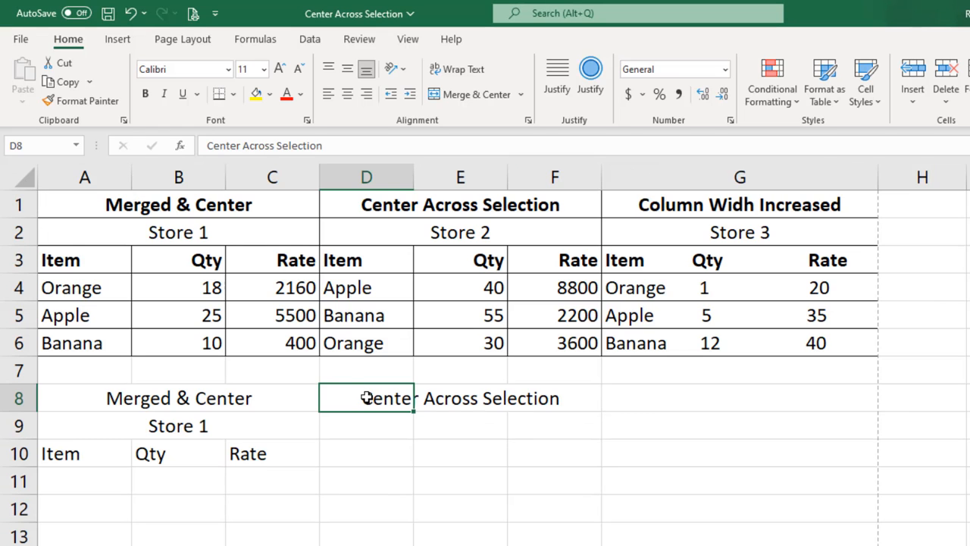
Step: Compare how the merged title in A8:C8 and the centered title across D8:F8 behave when selected
left_click(360, 444)
left_click(132, 390)
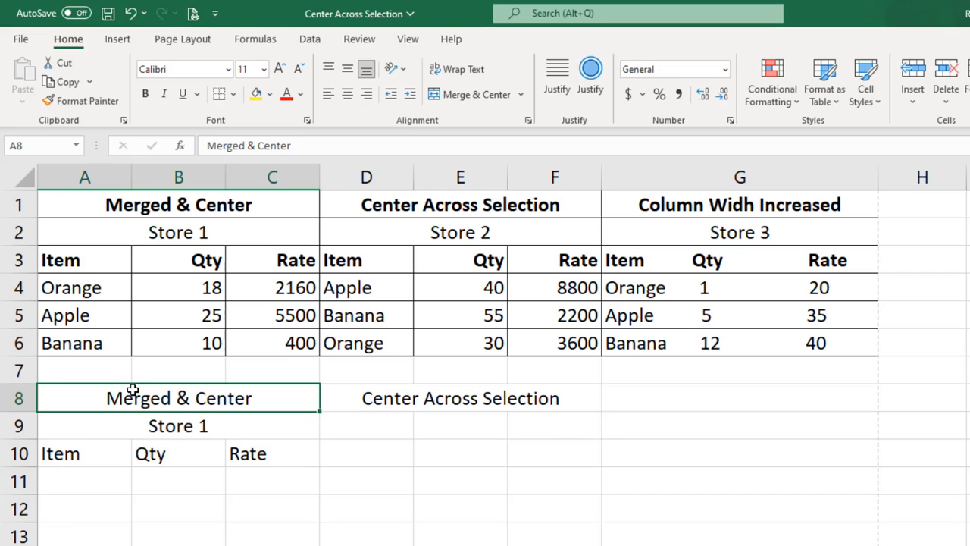
left_click(348, 394)
left_click(181, 392)
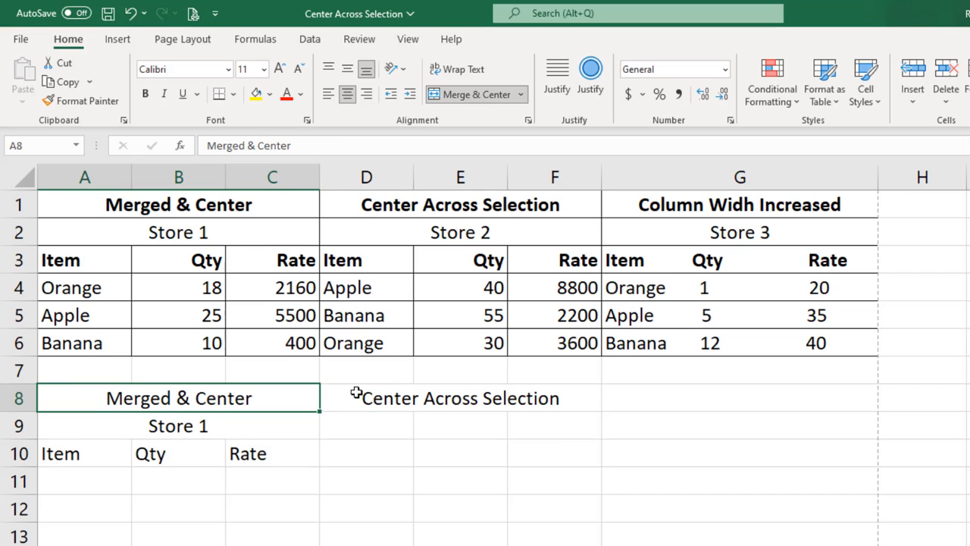
left_click_drag(356, 392, 531, 400)
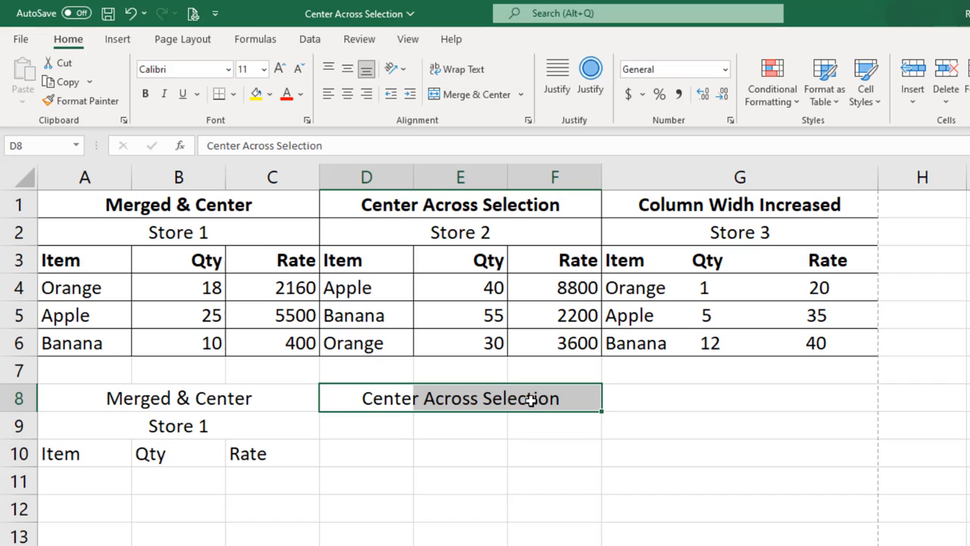
Step: Apply outside borders to the merged title in A8:C8 and to the title range D8:F8
left_click(144, 391)
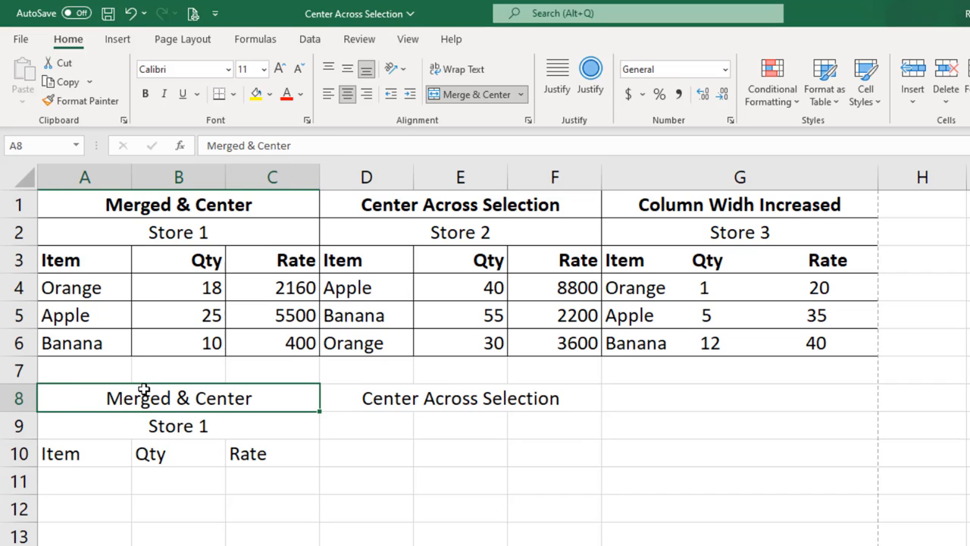
left_click(235, 95)
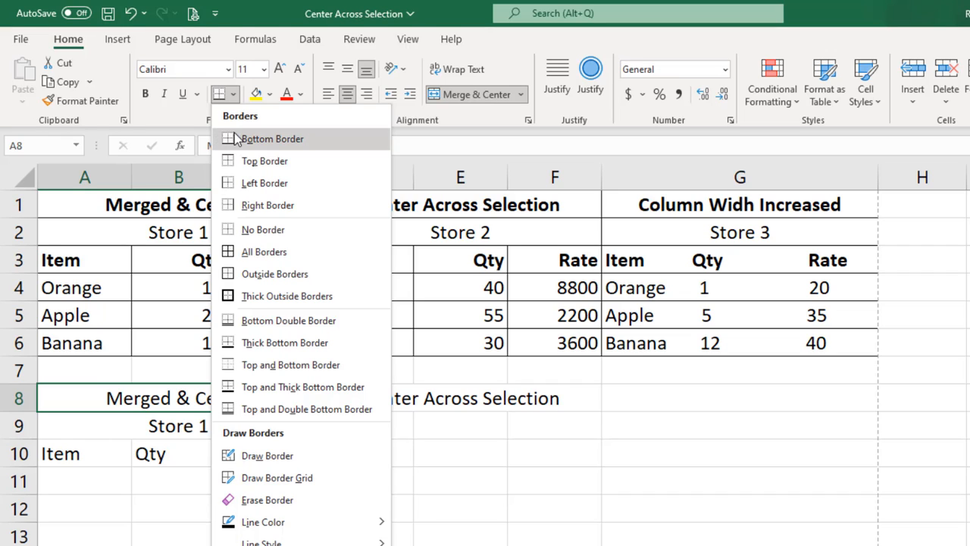
left_click(250, 275)
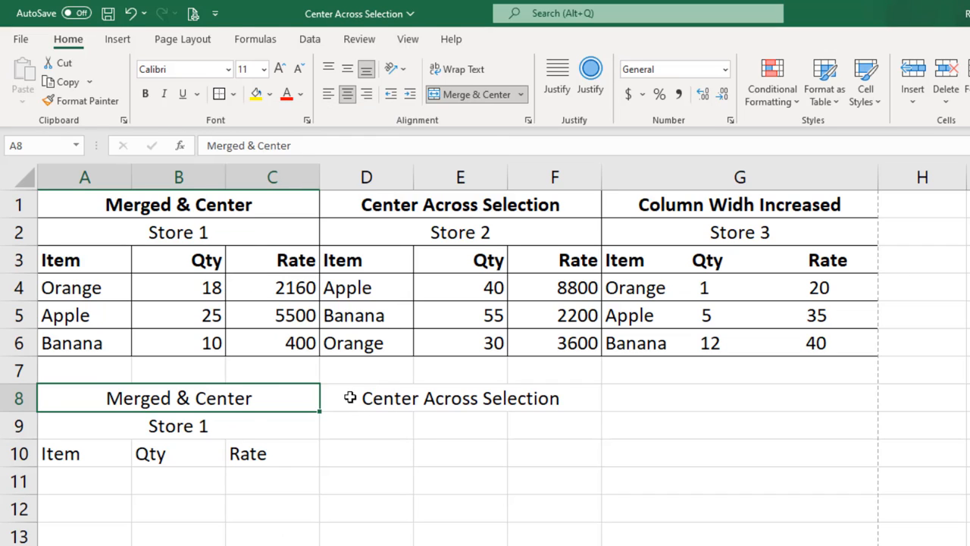
left_click(354, 399)
left_click_drag(365, 397, 542, 397)
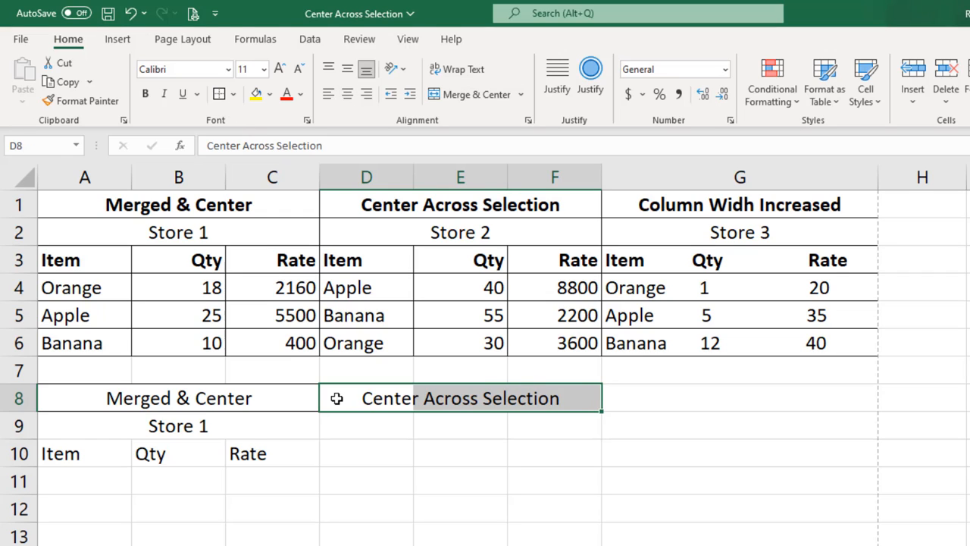
Step: Check the bordered row 8 titles by selecting the merged cell A8, cells D8, E8 and F8 individually, and the range D8:F8
left_click(152, 397)
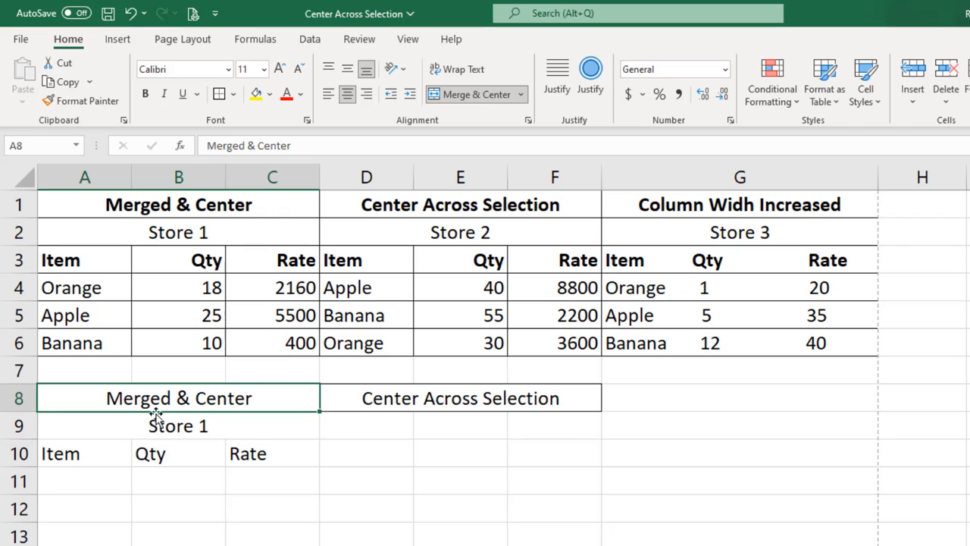
left_click(334, 397)
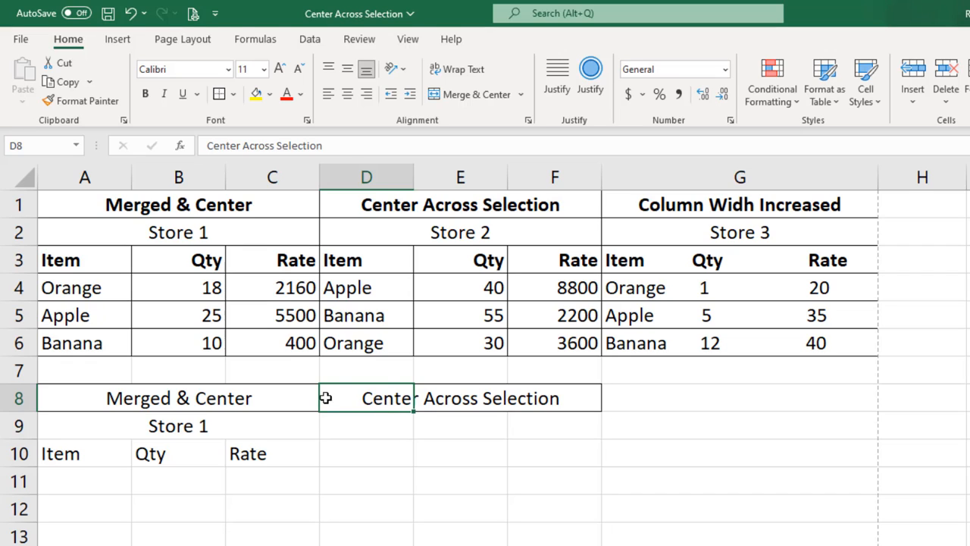
left_click(454, 399)
left_click(539, 398)
left_click(374, 400)
left_click(488, 399)
left_click(525, 398)
left_click_drag(339, 393, 553, 394)
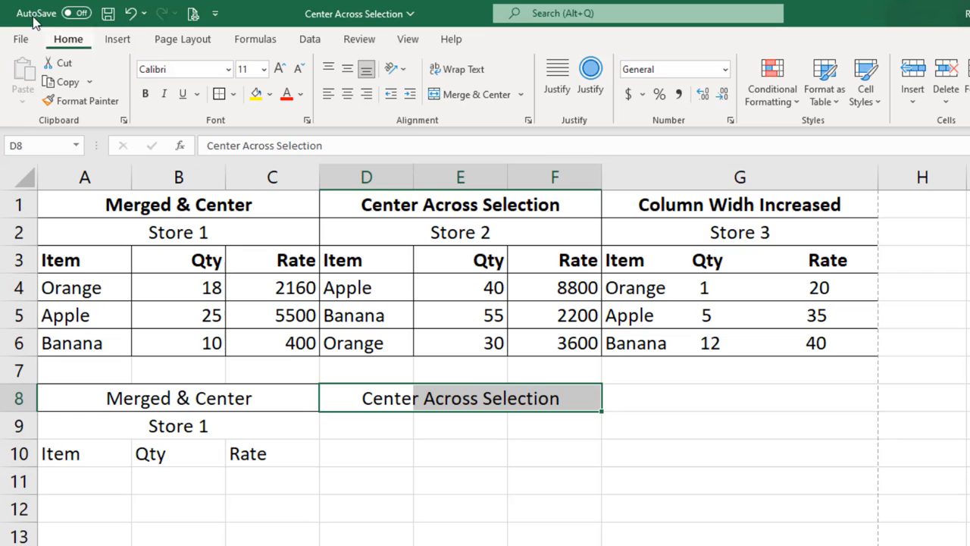
Step: View the print preview of the sheet to compare the two bordered titles, and return to the worksheet
left_click(16, 39)
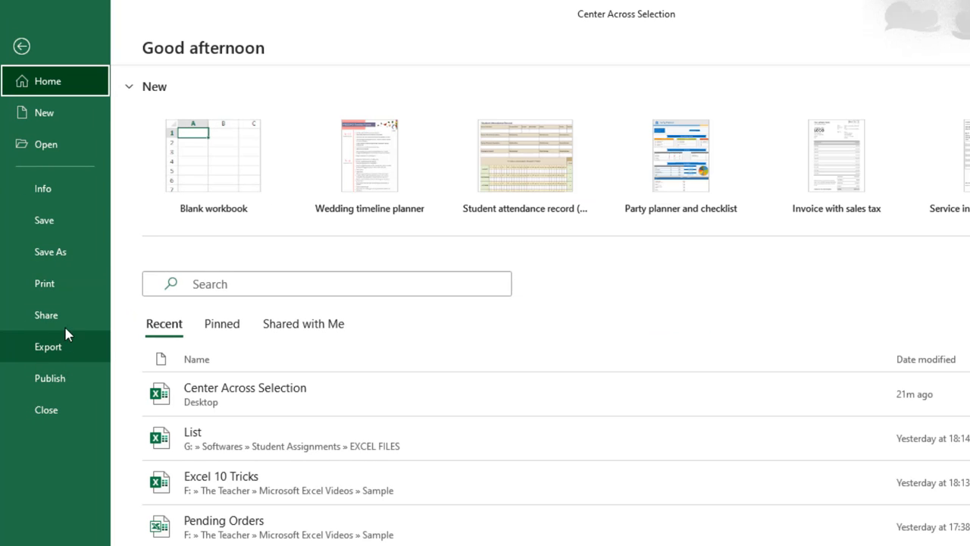
left_click(67, 283)
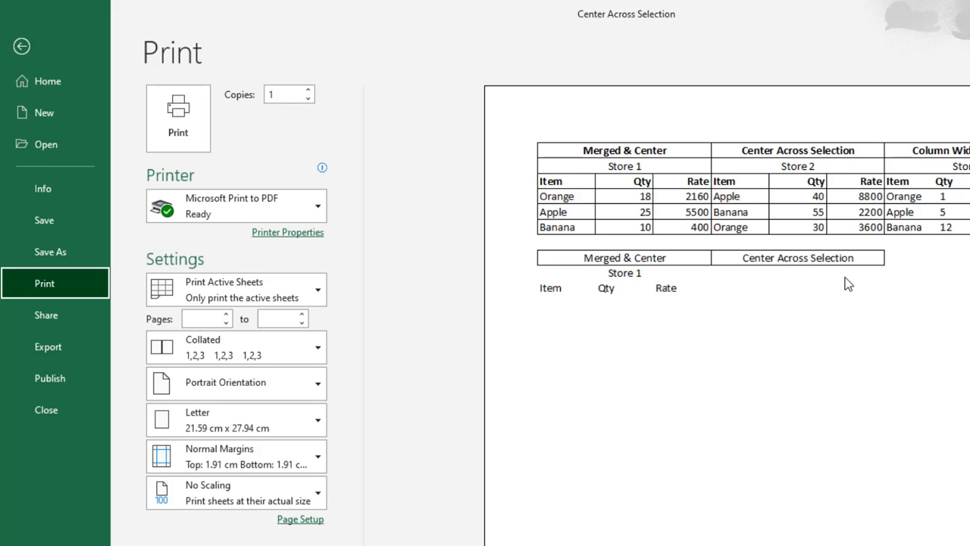
key("Escape")
Step: Enter Store 1 in D9 and center it across D9:F9 with Center Across Selection
left_click(354, 424)
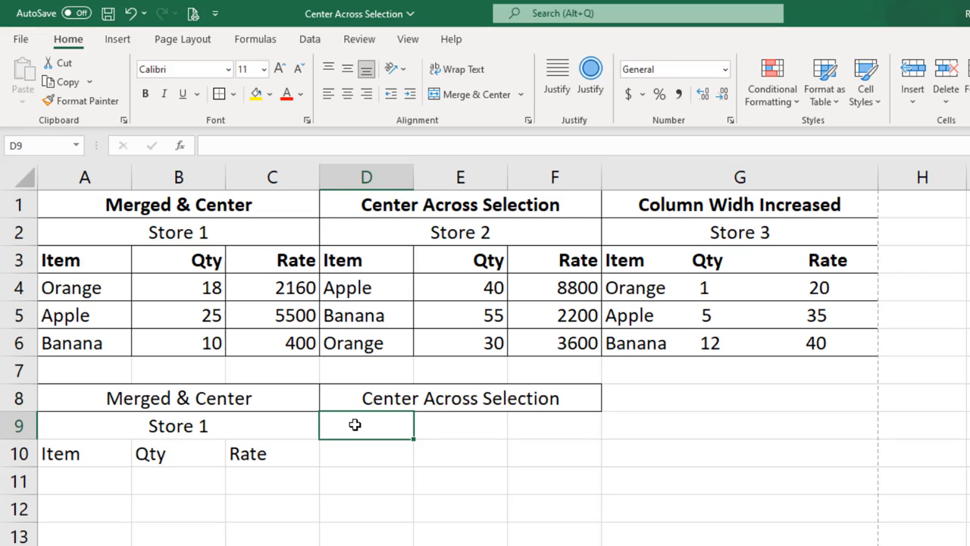
type("Store 1")
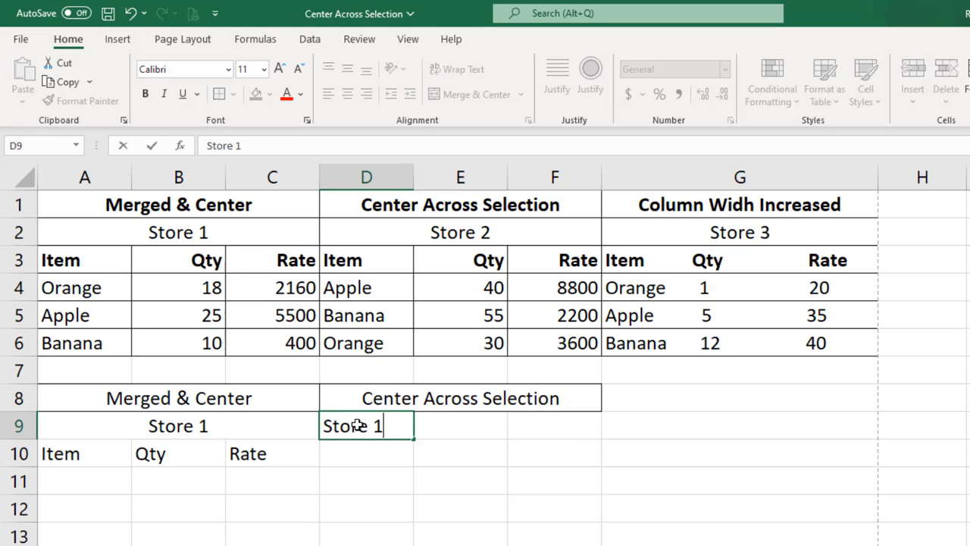
key("Tab")
left_click_drag(371, 427, 530, 424)
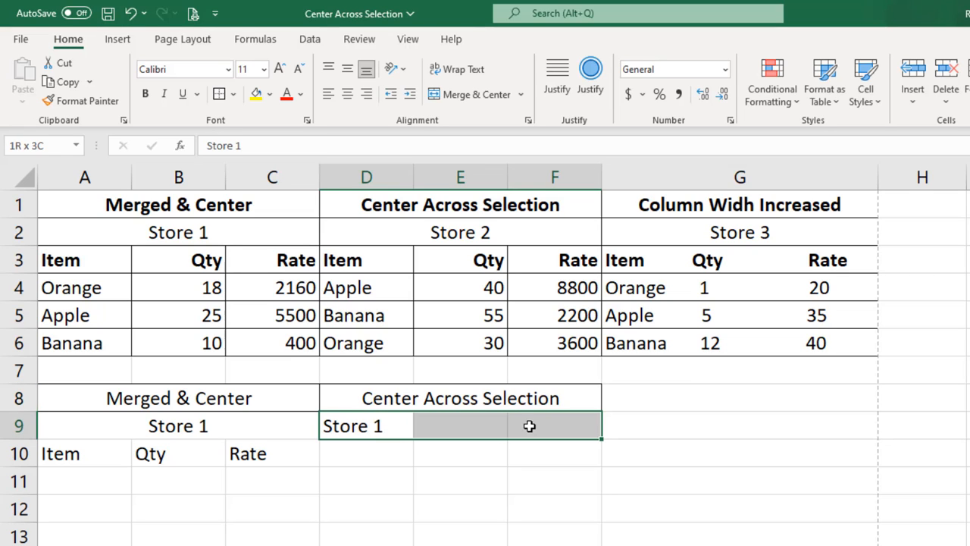
left_click(528, 124)
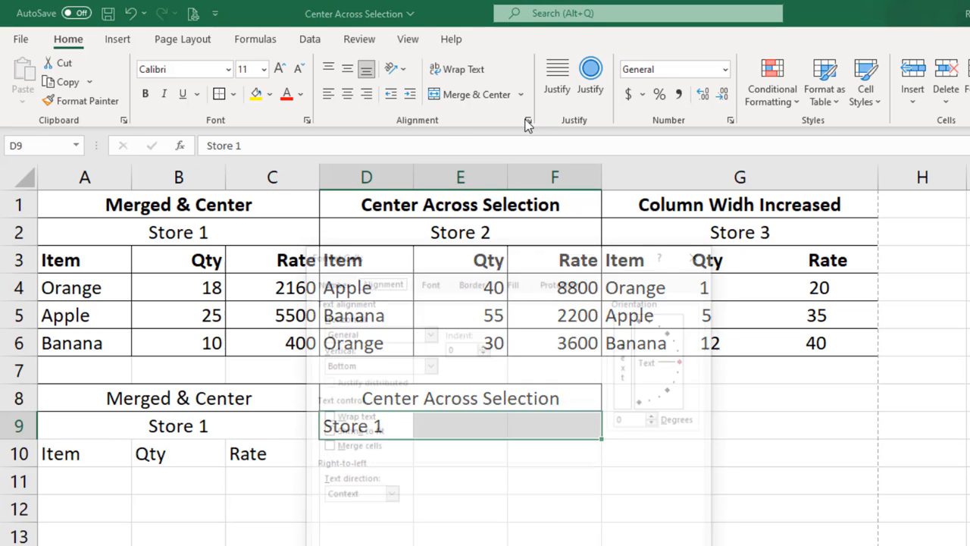
left_click(369, 332)
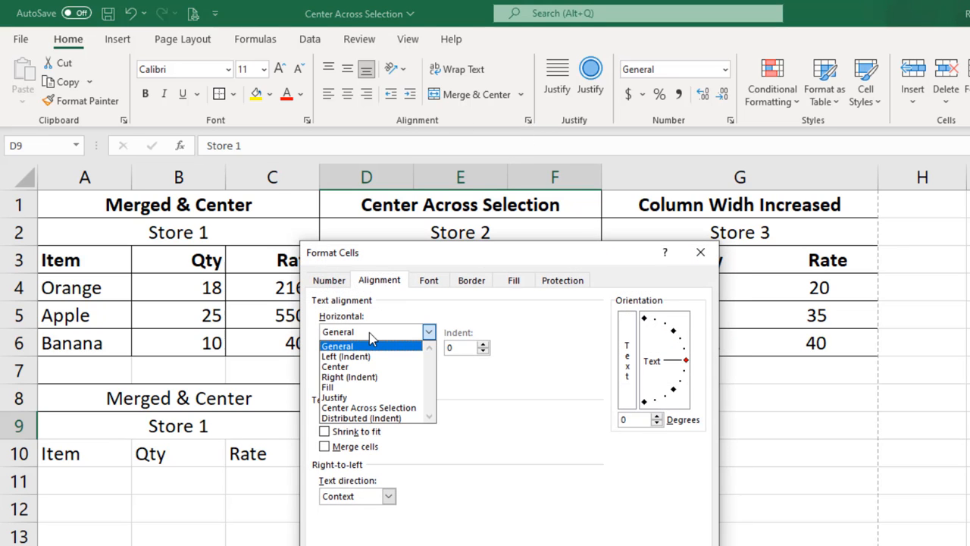
left_click(369, 408)
key("Return")
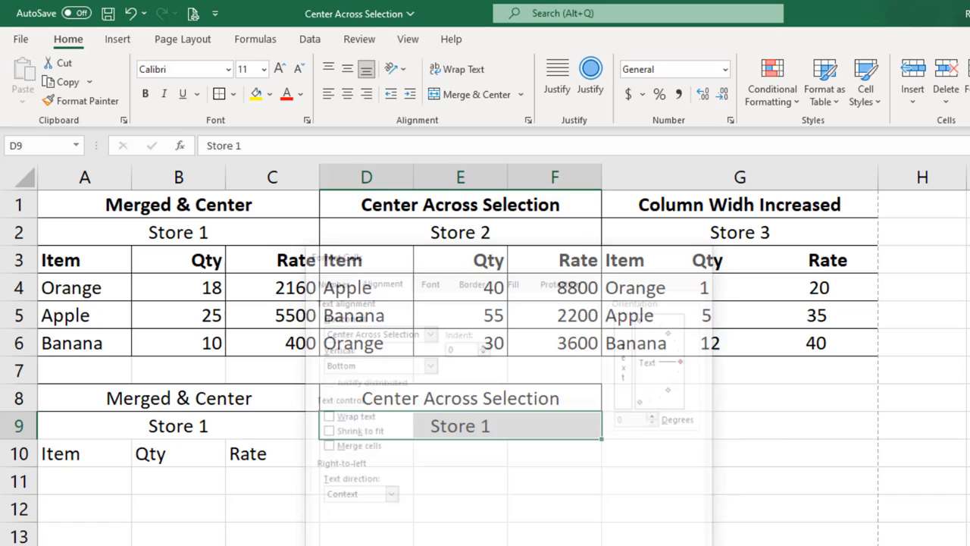
Step: Enter the column headers Item, Qty and Rate in cells D10, E10 and F10
left_click(358, 456)
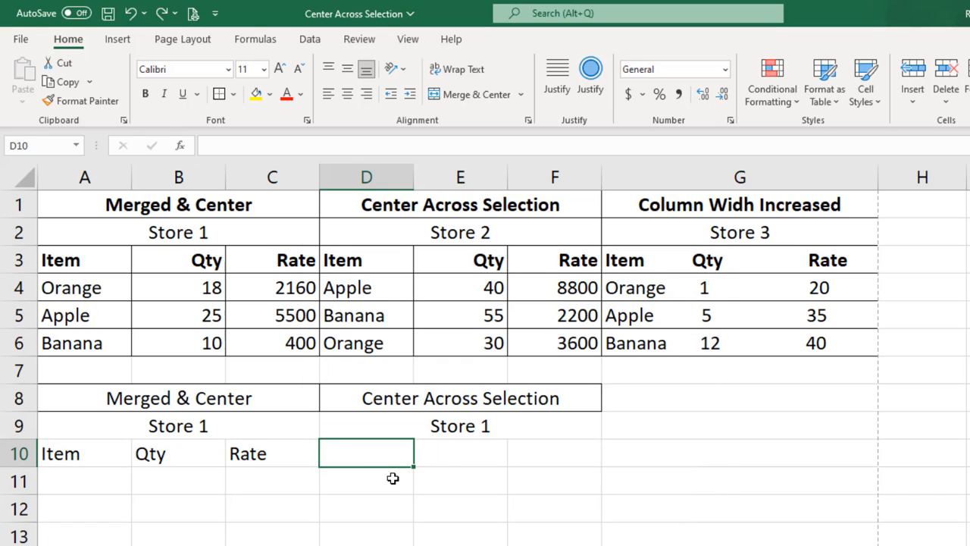
type("Item,")
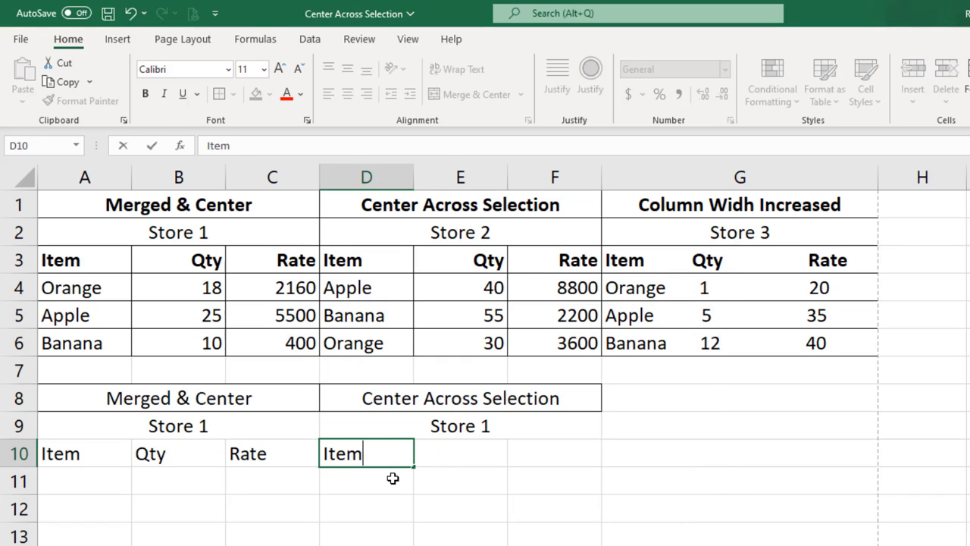
key("Tab")
type("Qty")
key("Tab")
type("Rate")
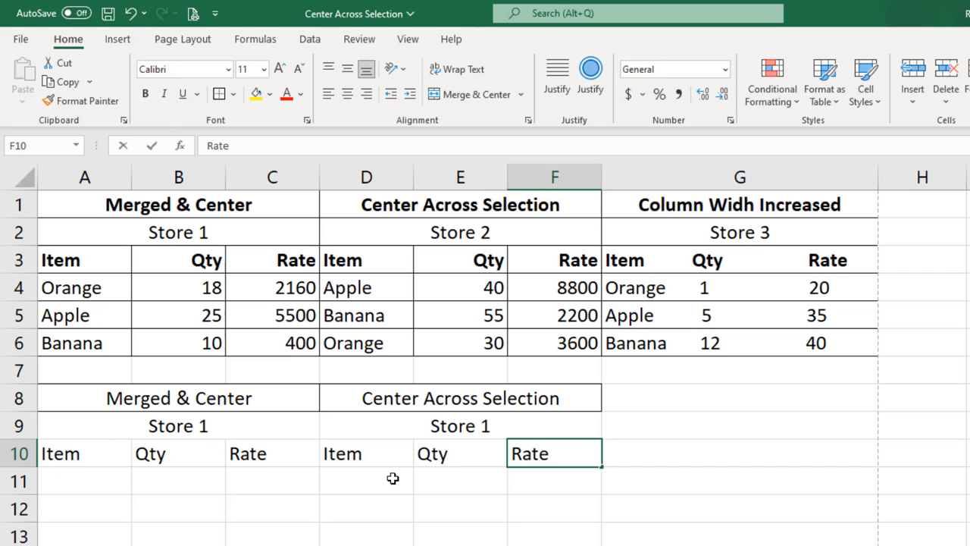
key("Return")
Step: Apply all borders to A8:F10 and view the print preview of the sheet
left_click_drag(99, 398, 521, 454)
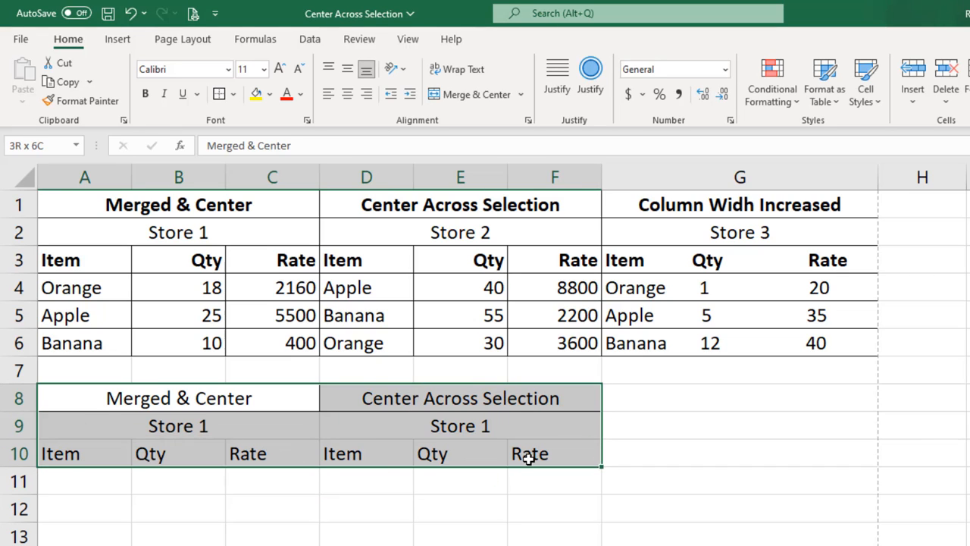
left_click(233, 94)
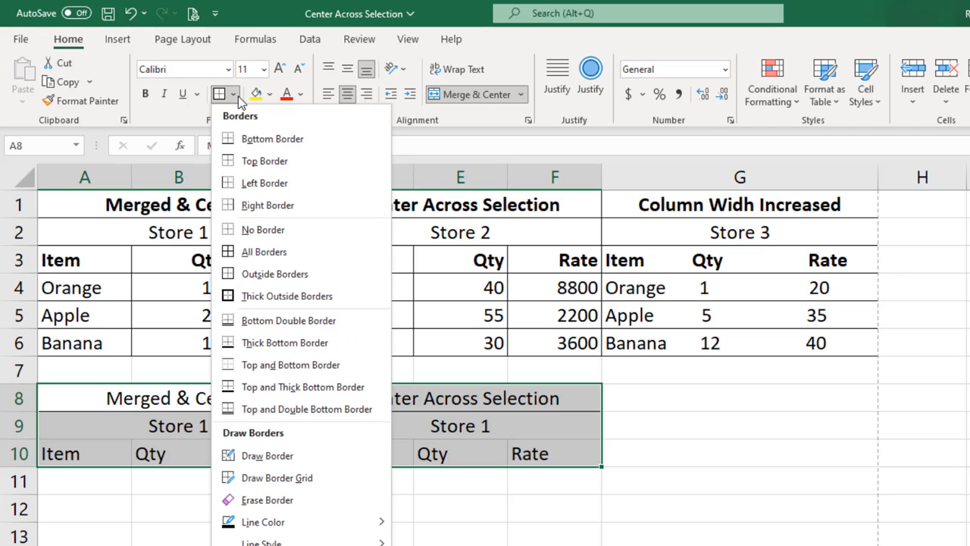
left_click(261, 253)
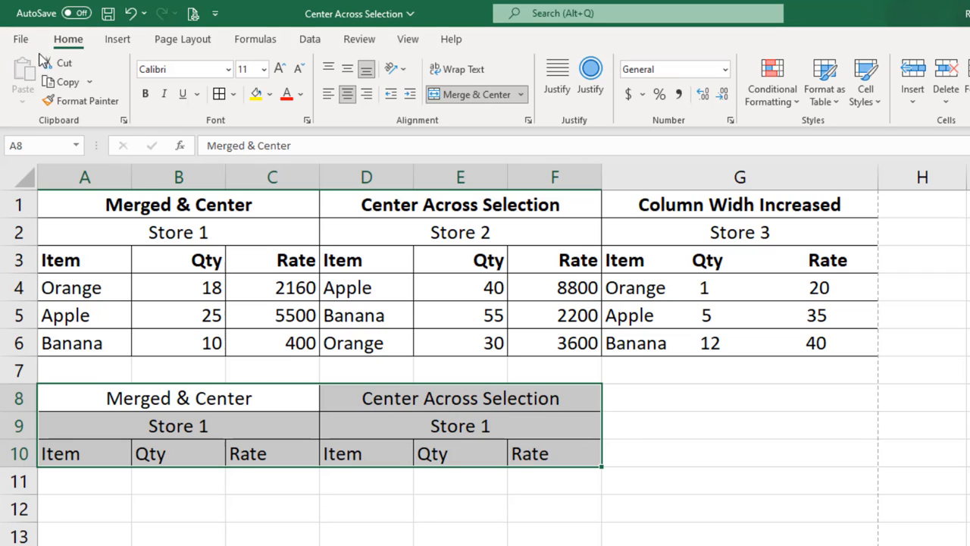
left_click(20, 38)
left_click(43, 287)
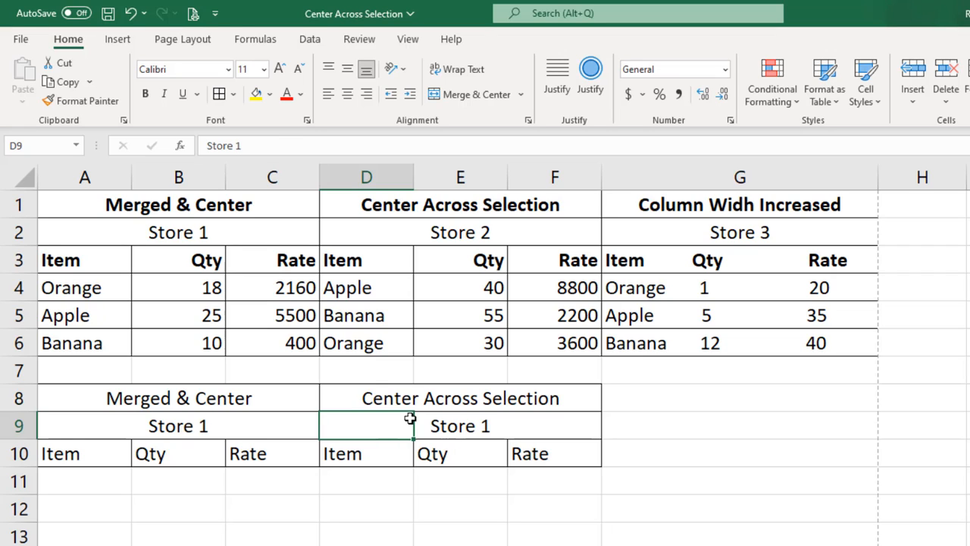
Step: Check that the centered titles remain separate cells by selecting D8, E8, F8 and D9 individually
left_click(368, 395)
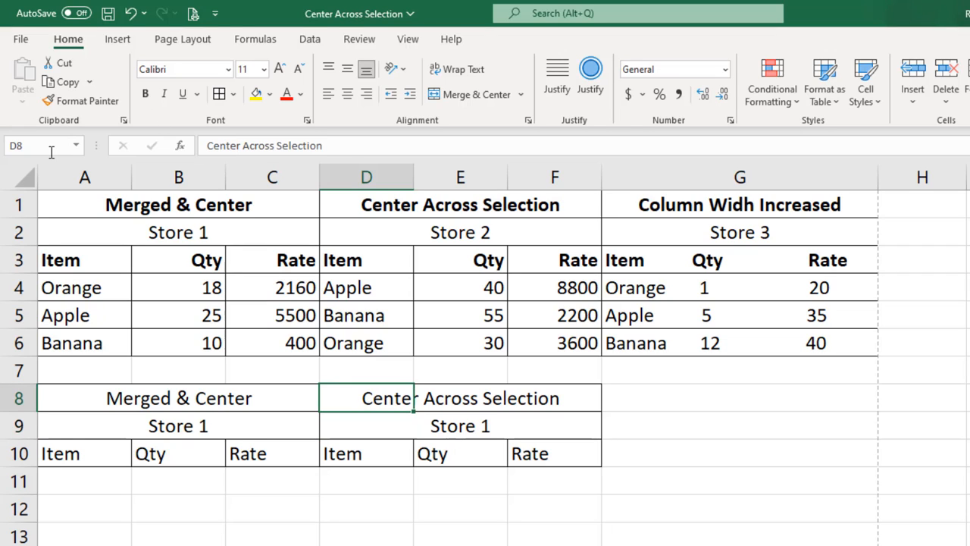
left_click(432, 399)
left_click(538, 406)
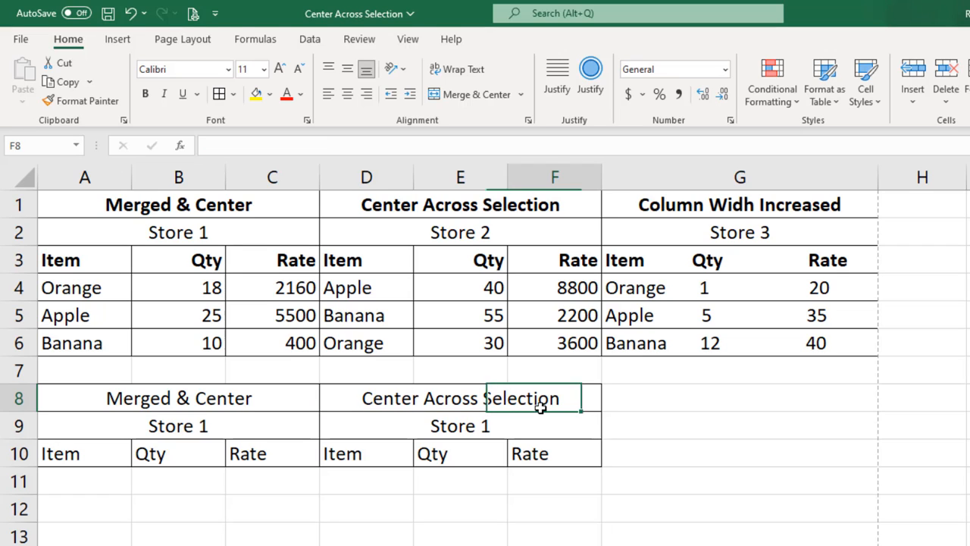
left_click(385, 426)
left_click(544, 398)
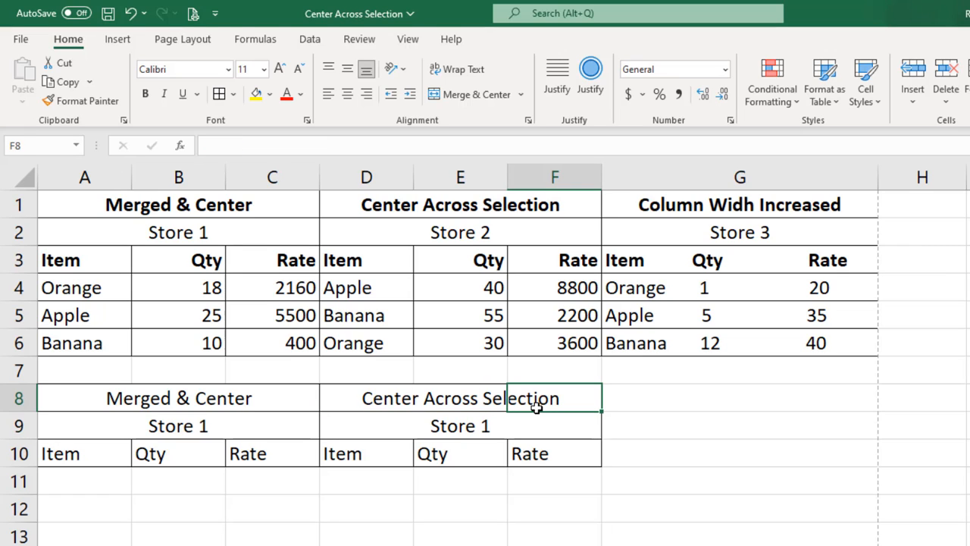
Step: Set the horizontal alignment of the empty range A12:G12 to Center Across Selection
left_click_drag(84, 508, 755, 522)
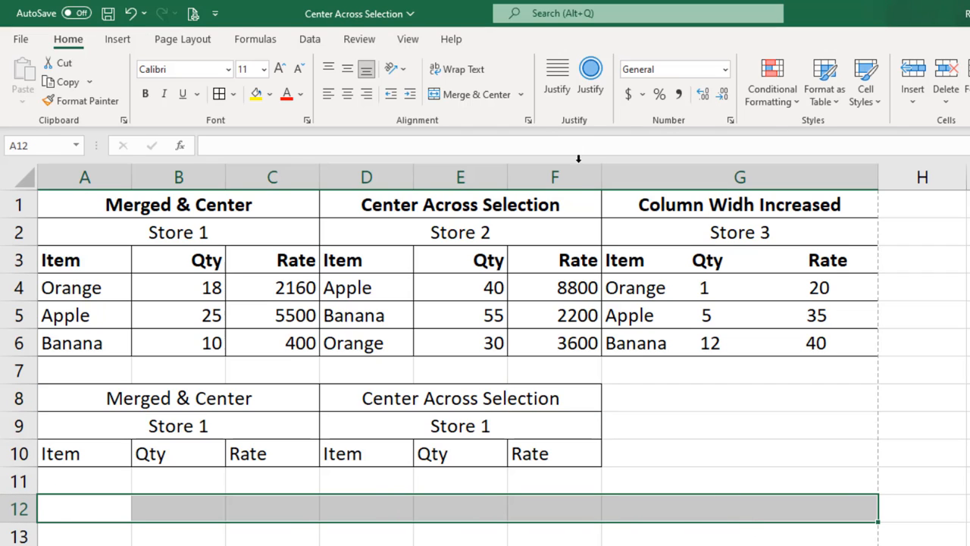
left_click(528, 123)
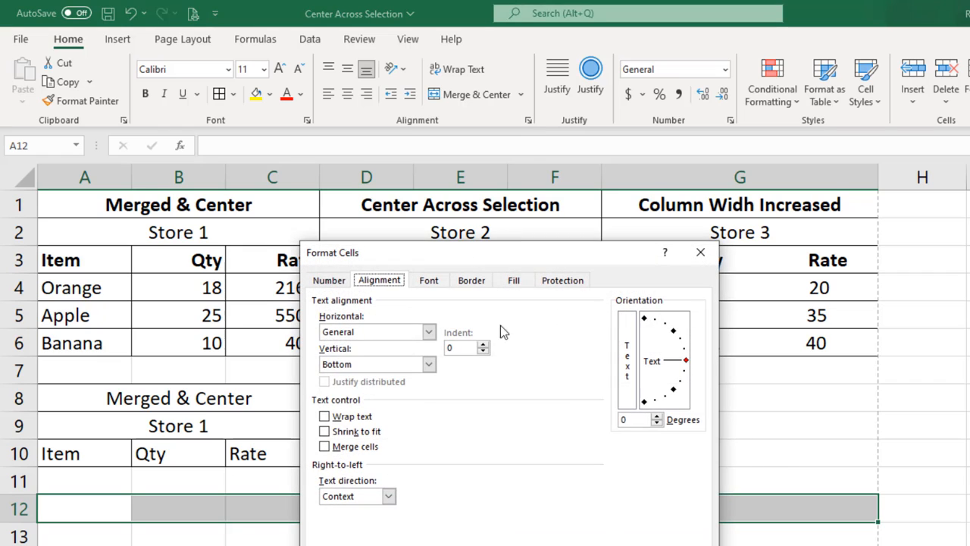
left_click(357, 331)
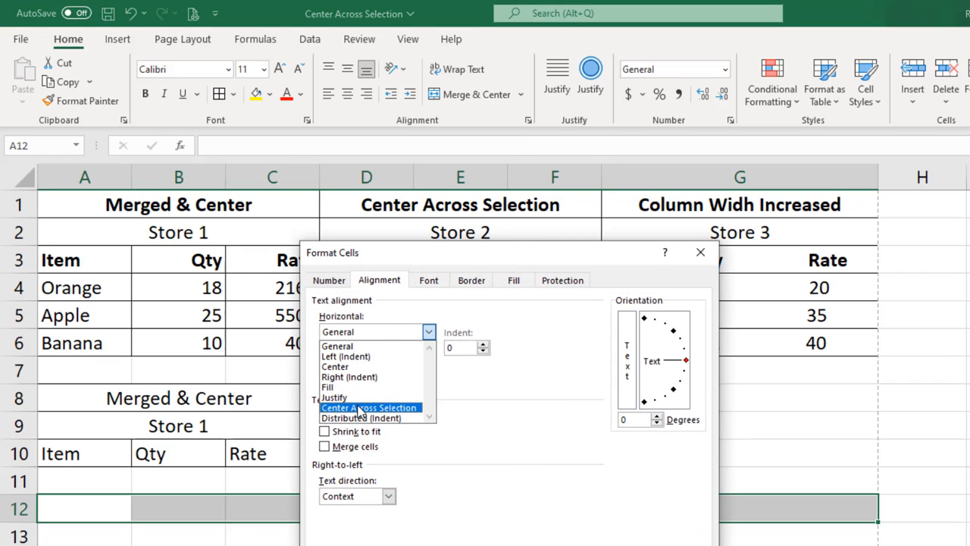
left_click(361, 409)
key("Return")
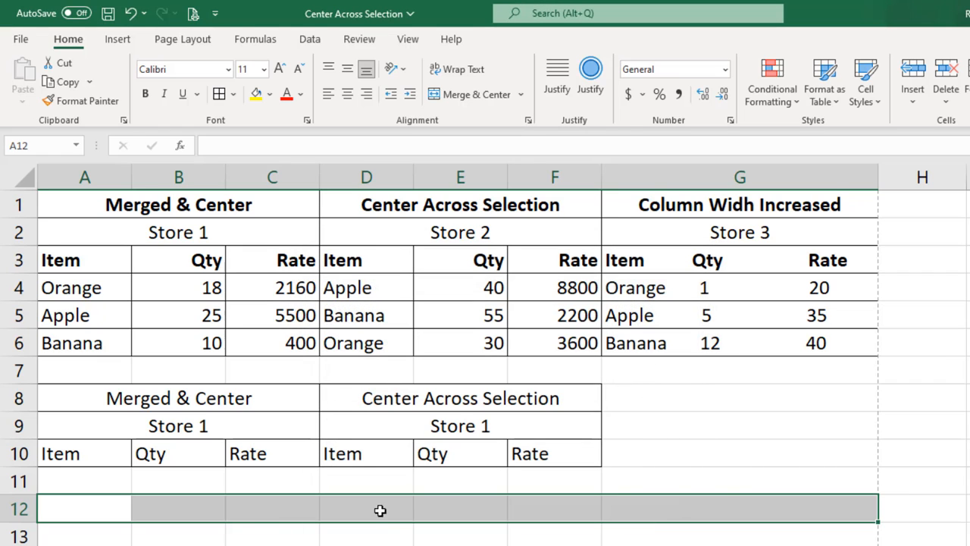
Step: Enter the title Heading 1 in cell A12
left_click(98, 510)
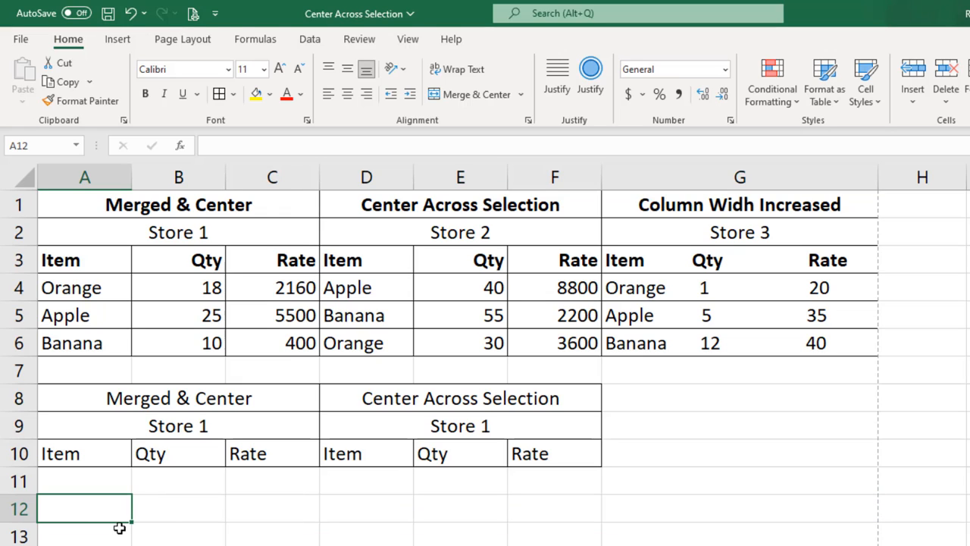
type("Heading 1")
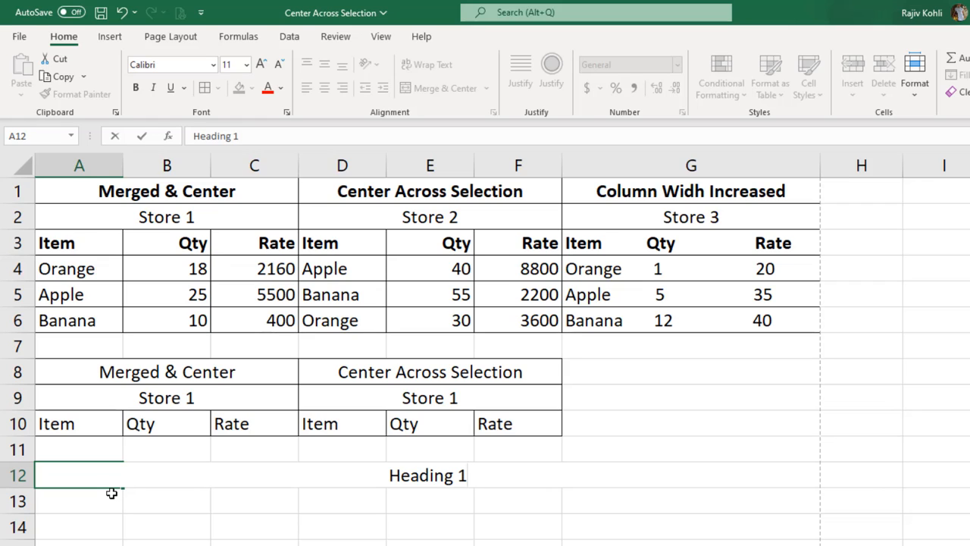
key("Escape")
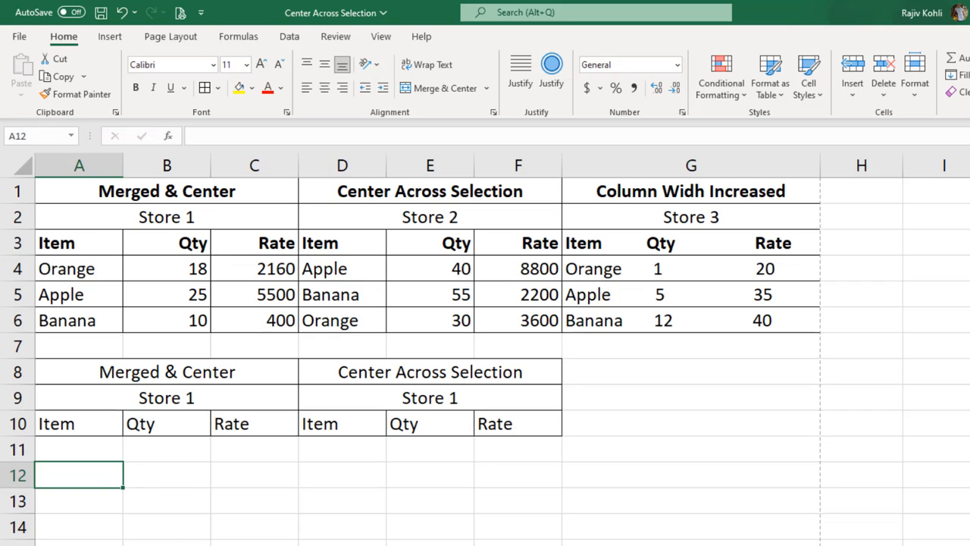
type("Heading 1")
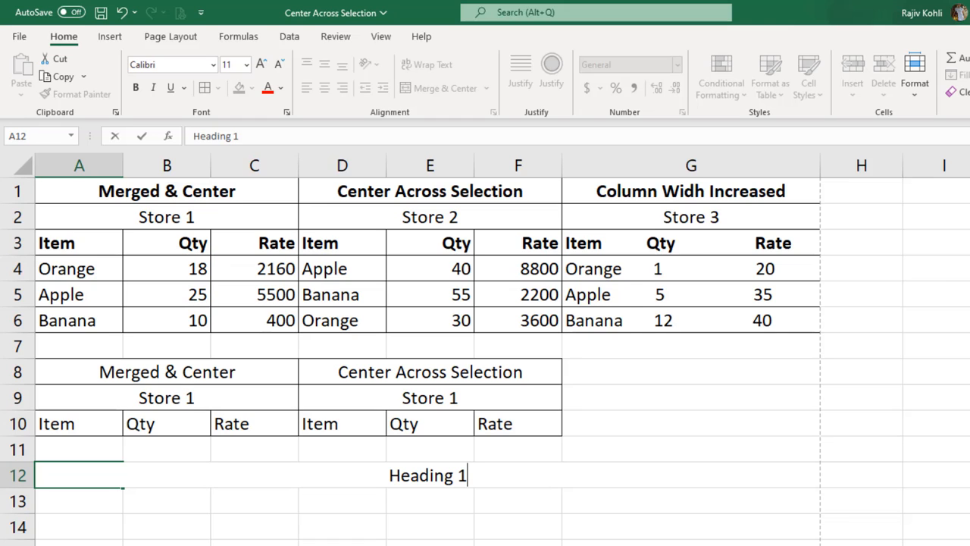
key("Return")
Step: Examine the vertical and horizontal text alignment options in Format Cells for the range A13:A15
scroll(241, 509, "down", 2)
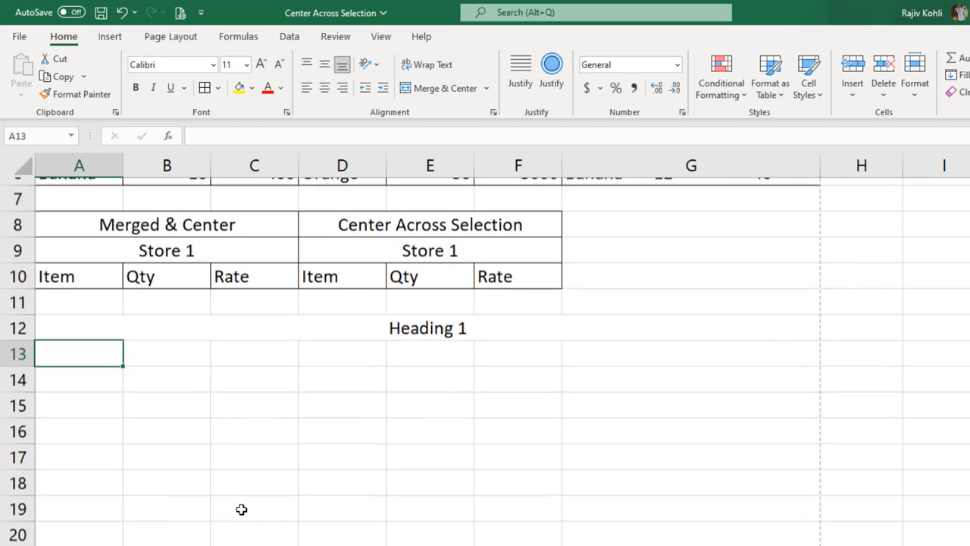
scroll(241, 510, "up", 1)
left_click_drag(93, 422, 94, 476)
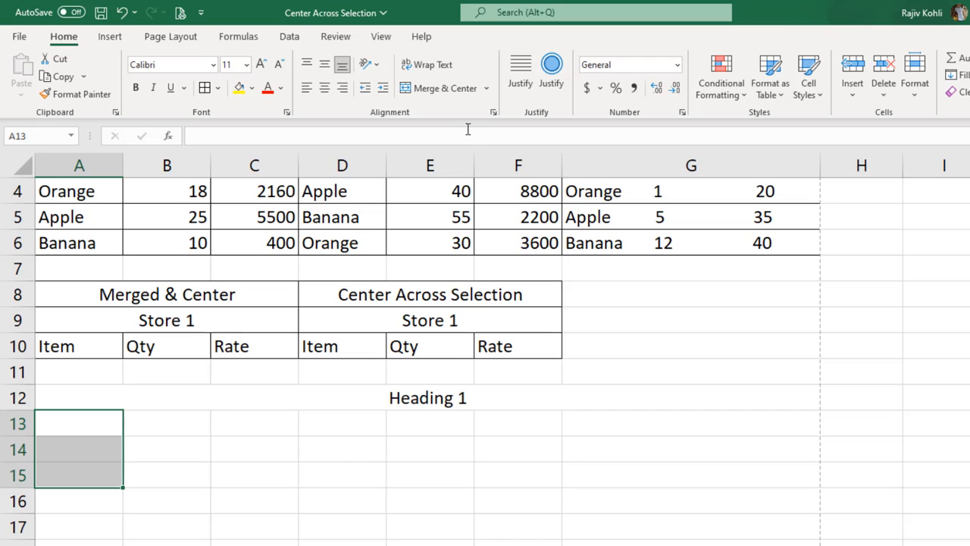
left_click(494, 112)
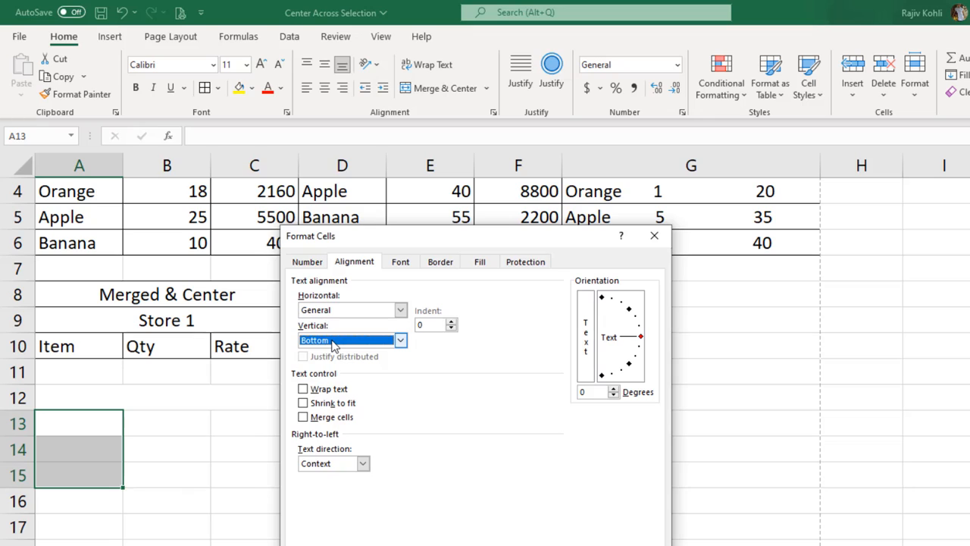
left_click(332, 343)
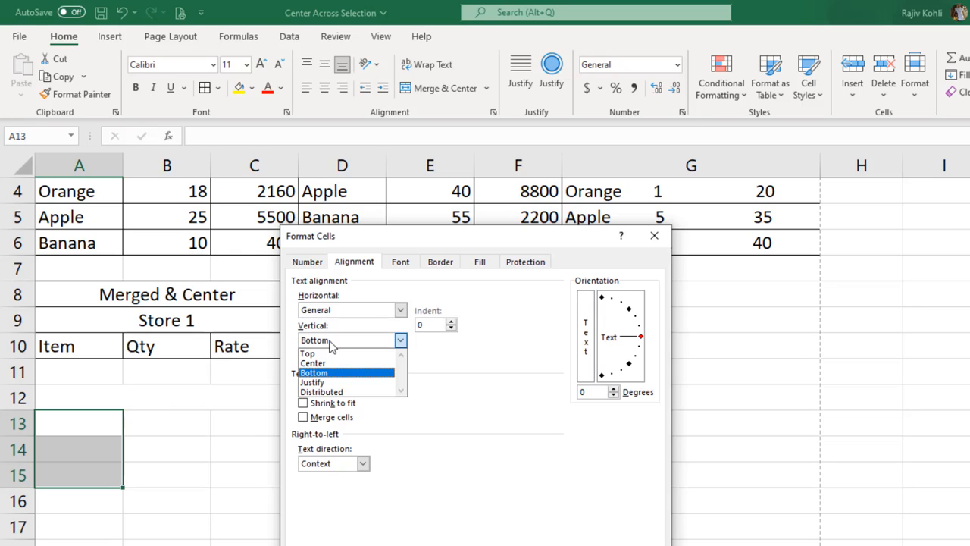
left_click(347, 318)
left_click(348, 319)
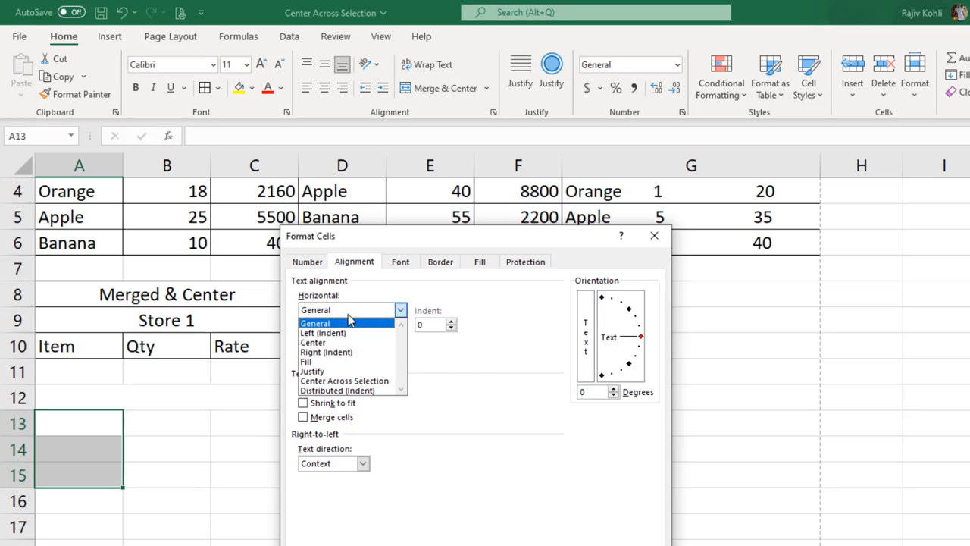